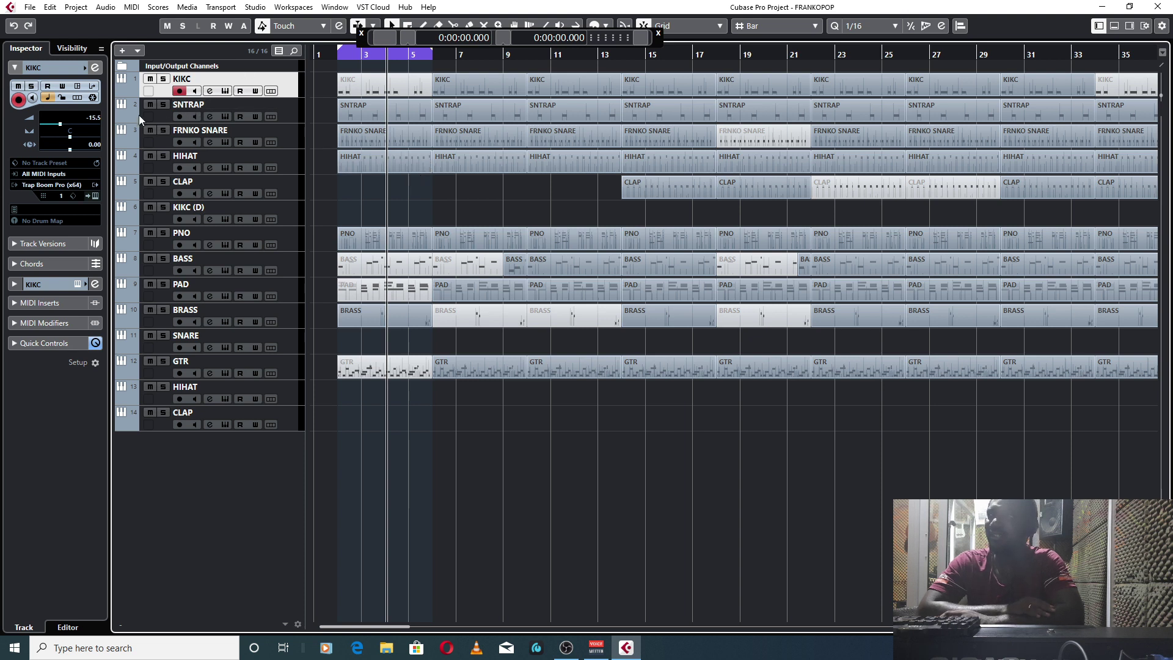
Step: View and close the KIKC Trap Boom instrument, then the PAD track's Nexus instrument
click(95, 197)
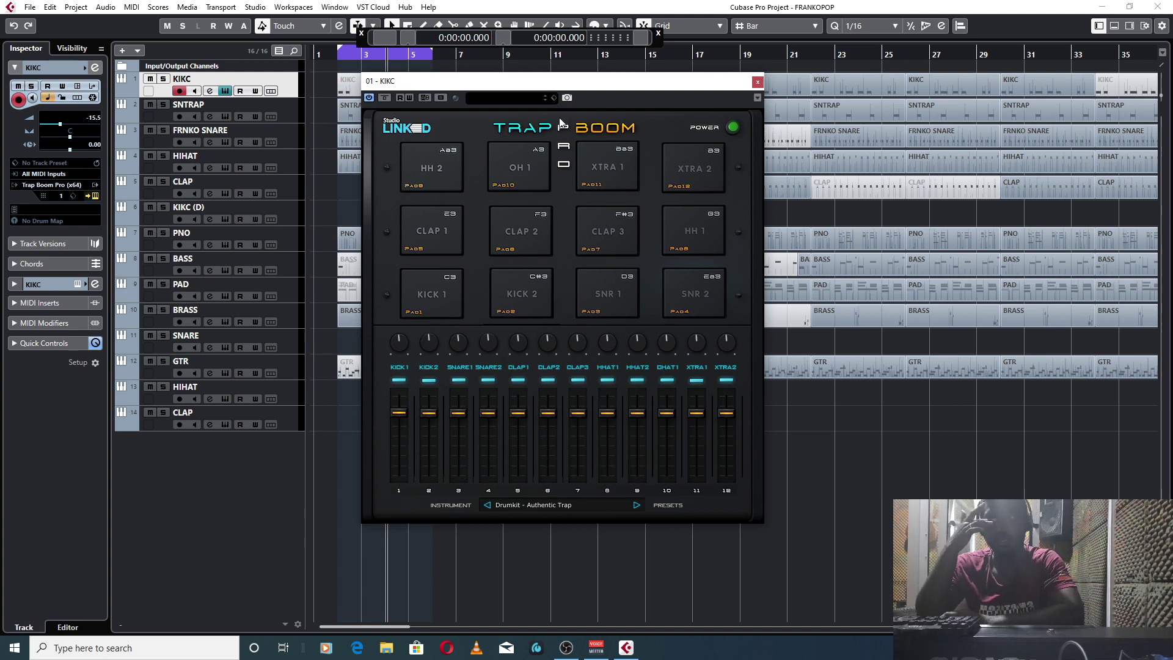
click(757, 82)
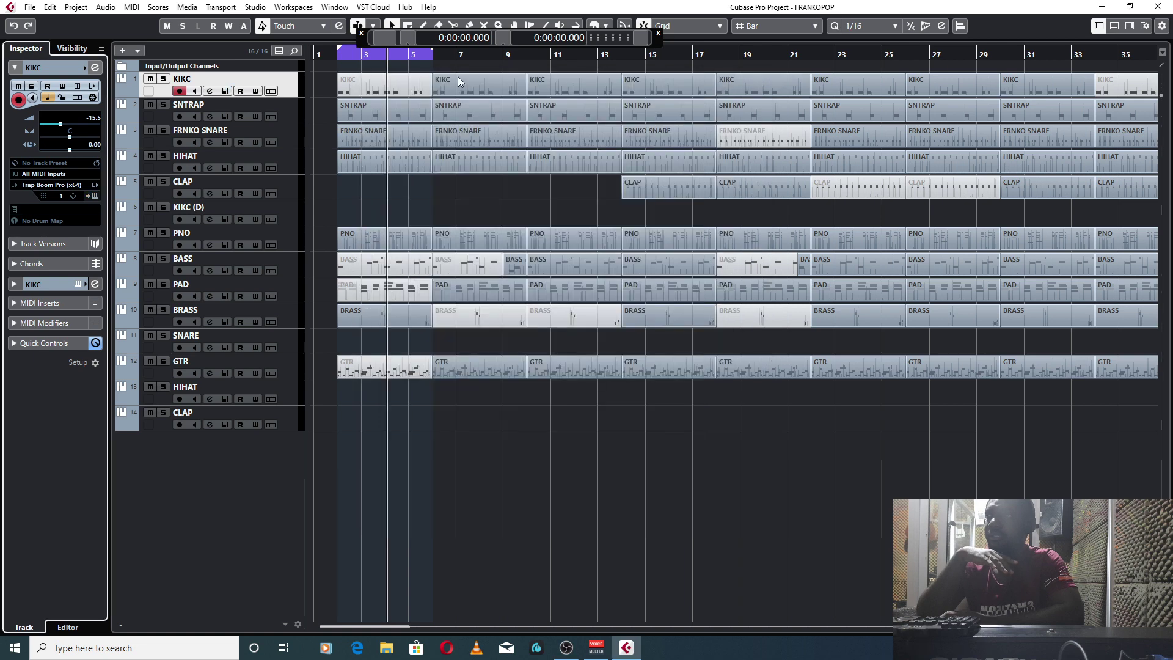
click(298, 241)
click(289, 265)
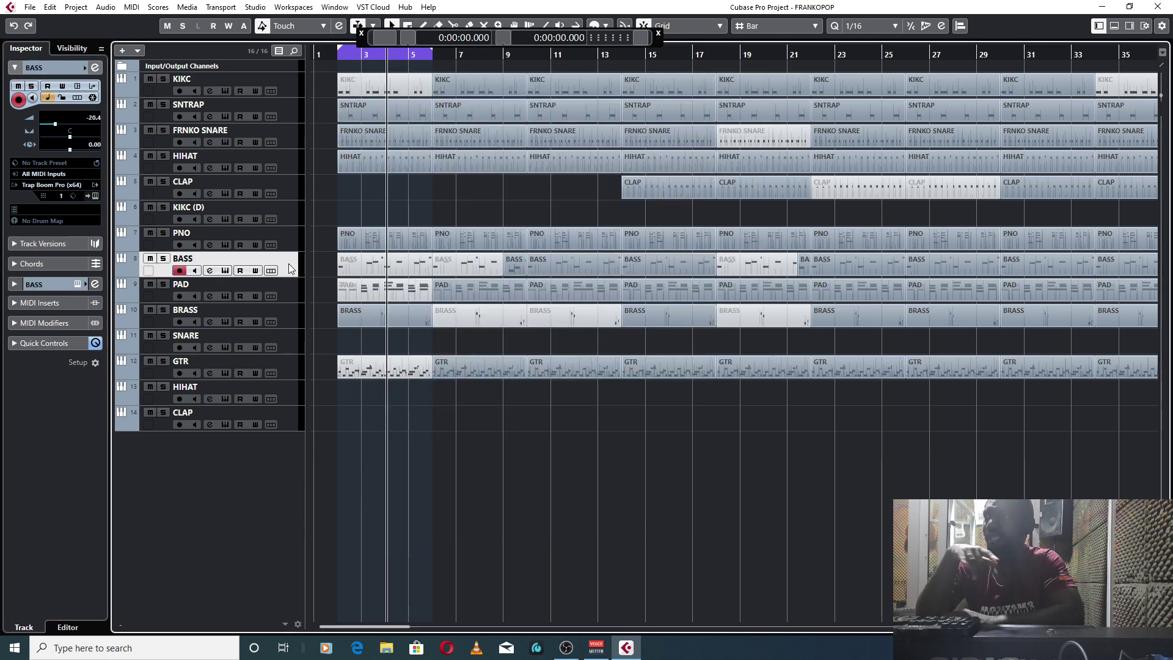
click(283, 291)
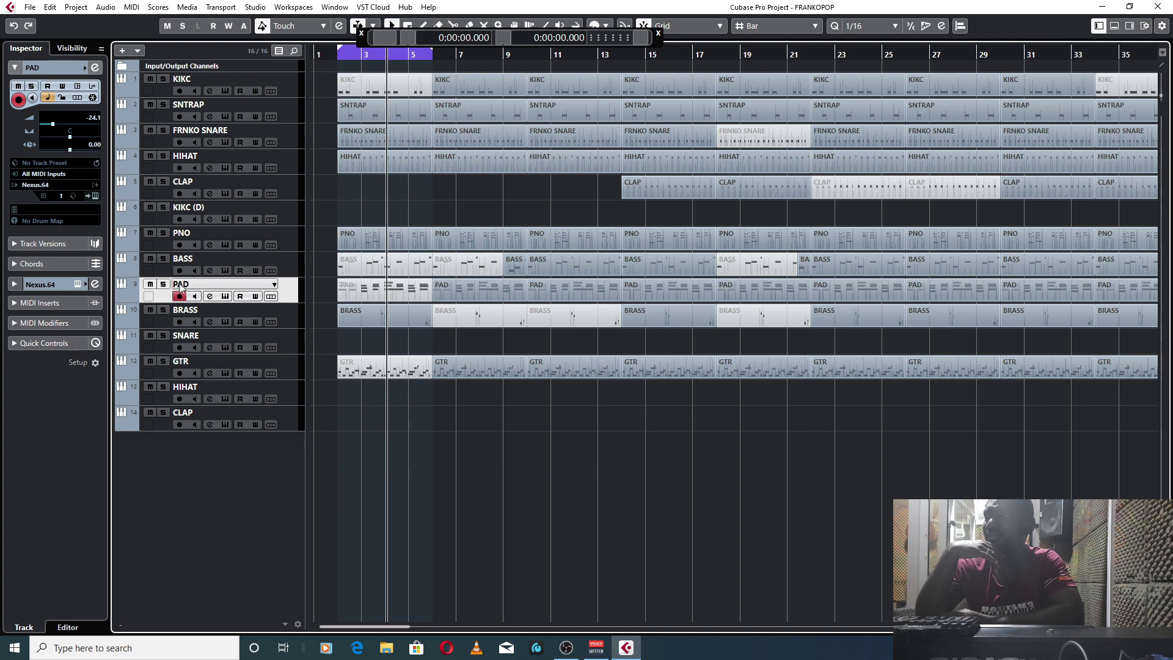
click(226, 297)
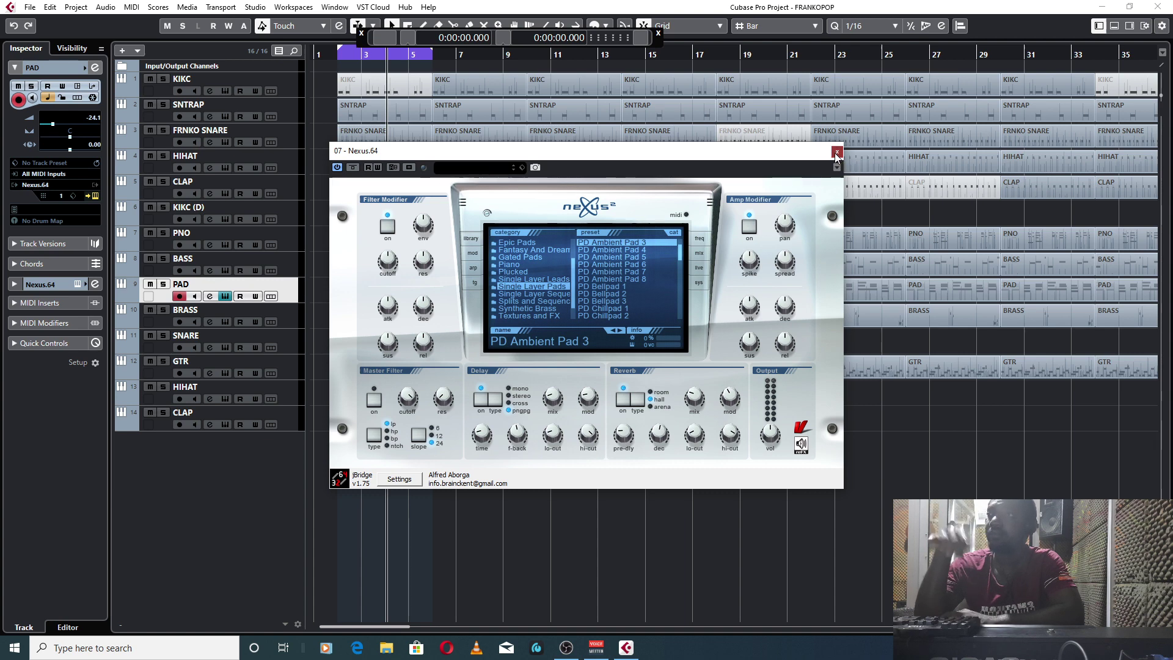
click(837, 153)
Step: Open the FRNKO SNARE track's HALion Sonic SE (Hip Hop Kit 4), reposition it, and close it
click(295, 342)
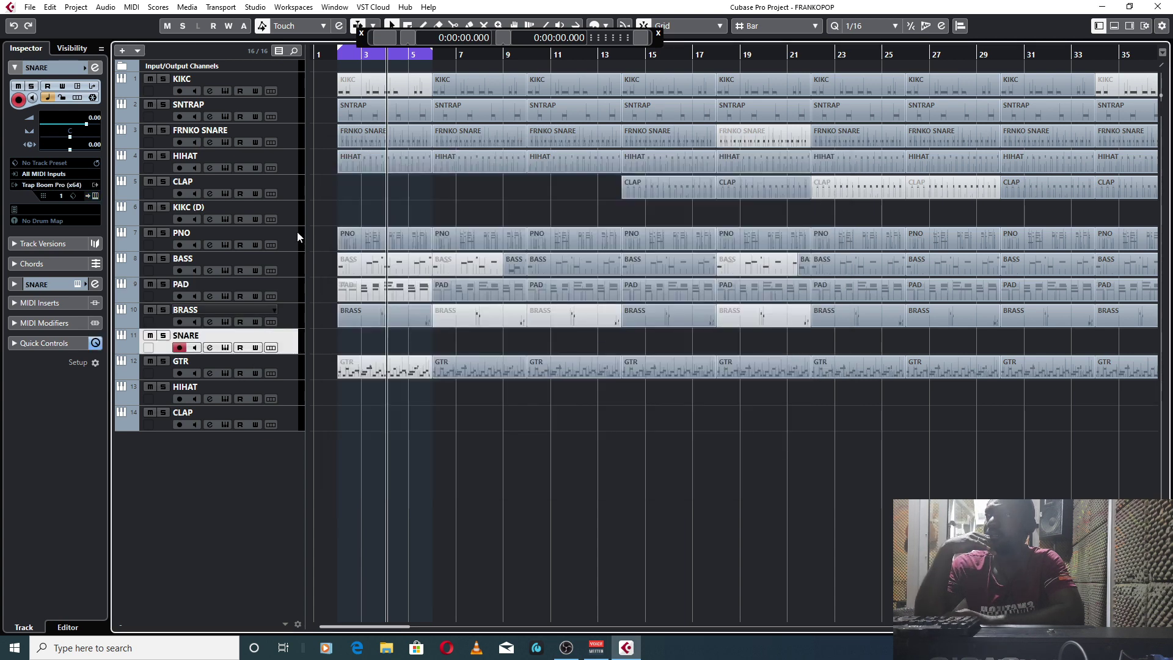
click(292, 139)
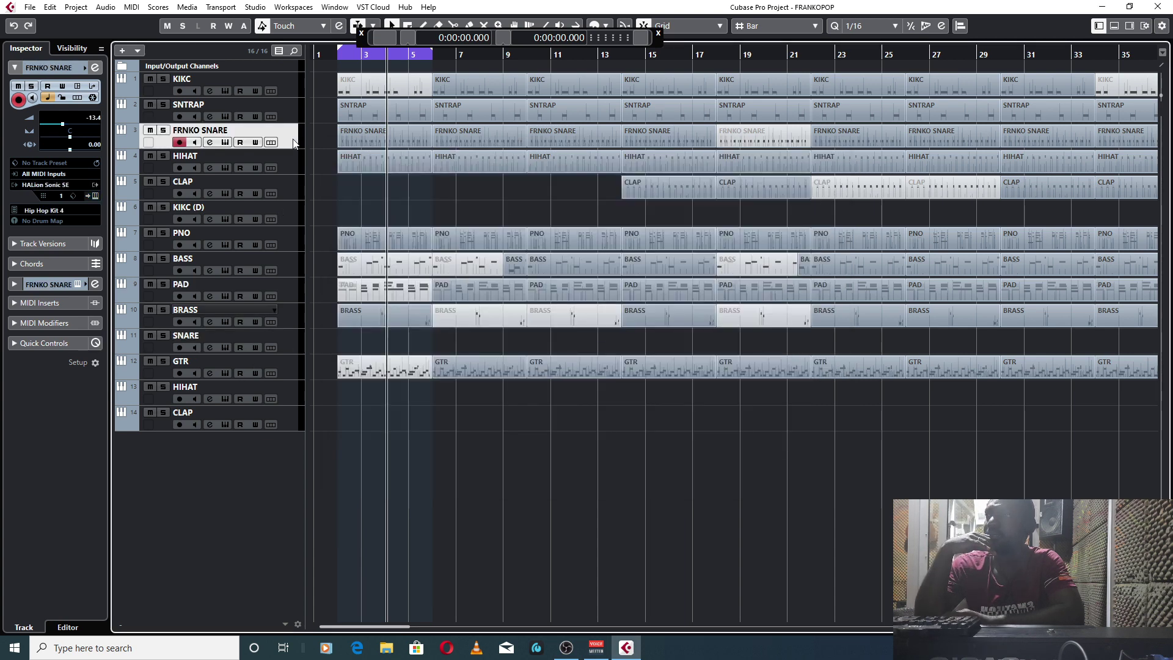
click(225, 142)
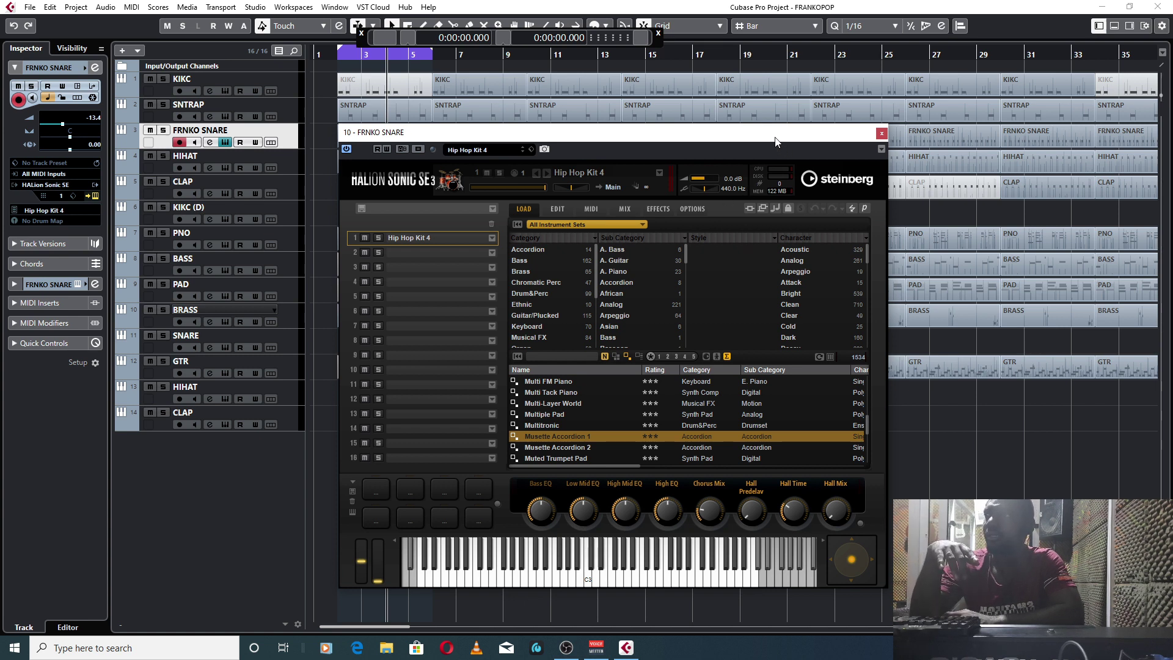
drag(776, 142, 796, 133)
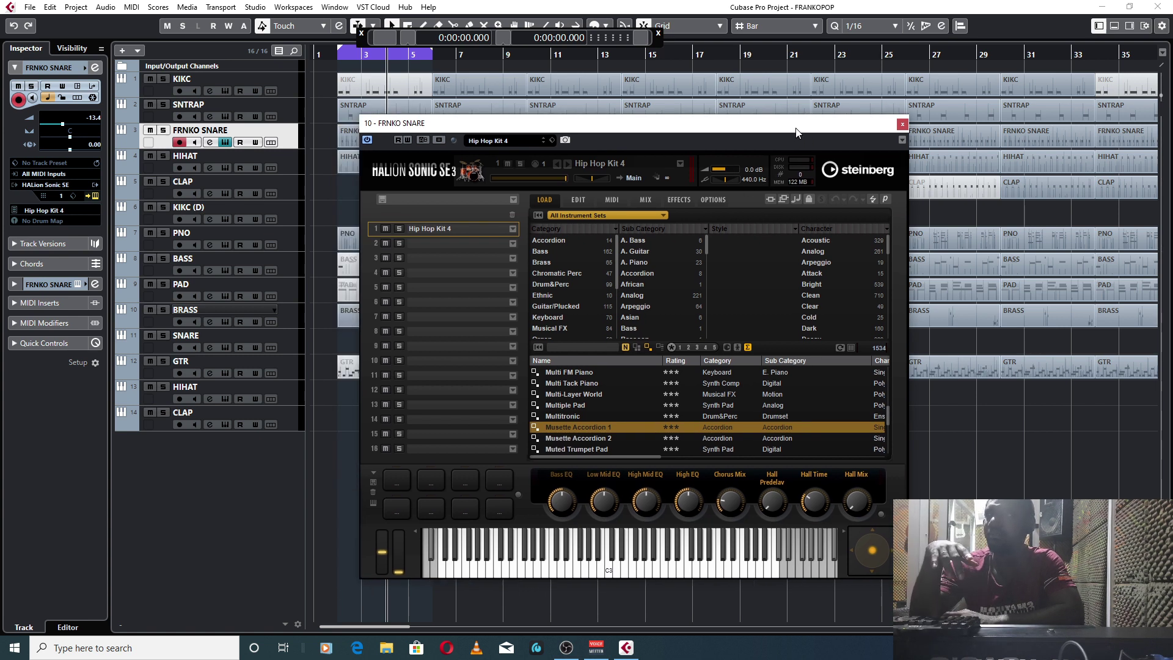
click(902, 124)
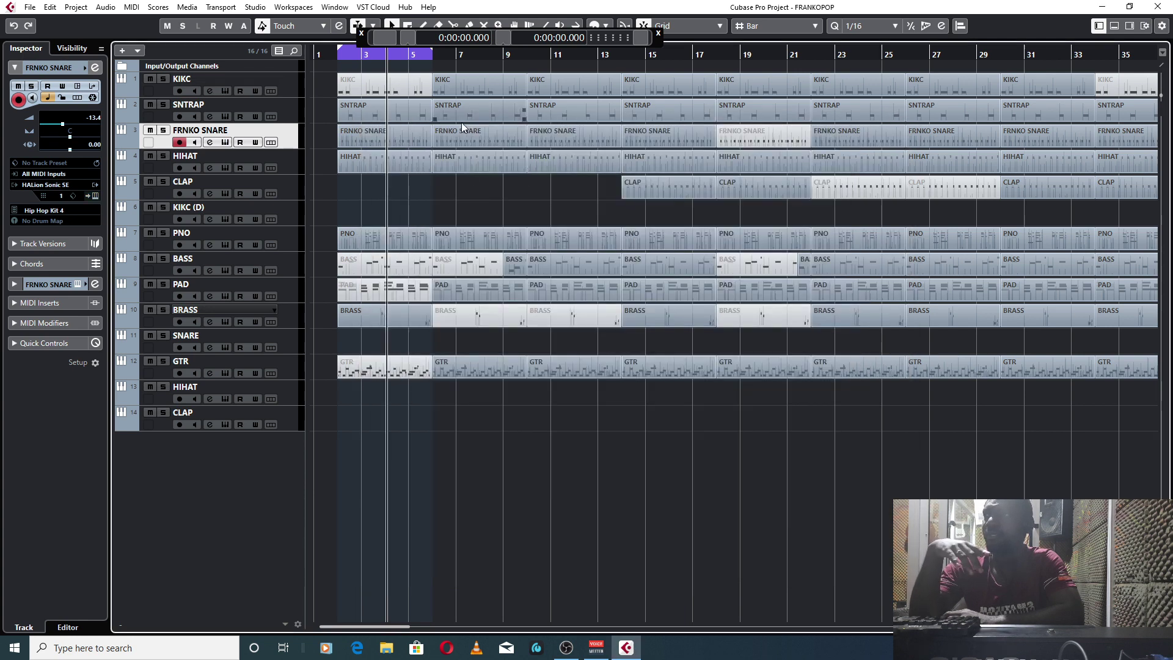
Step: Set the loop to the second KIKC part, solo KIKC, and start looped playback
click(467, 94)
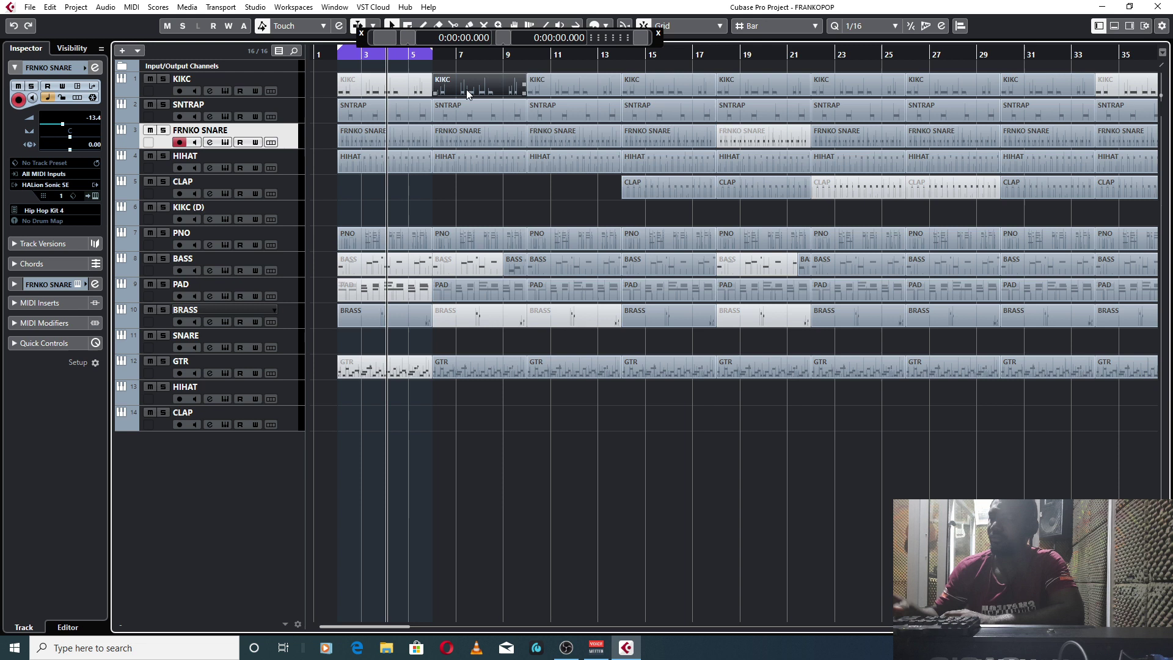
key(p)
click(163, 79)
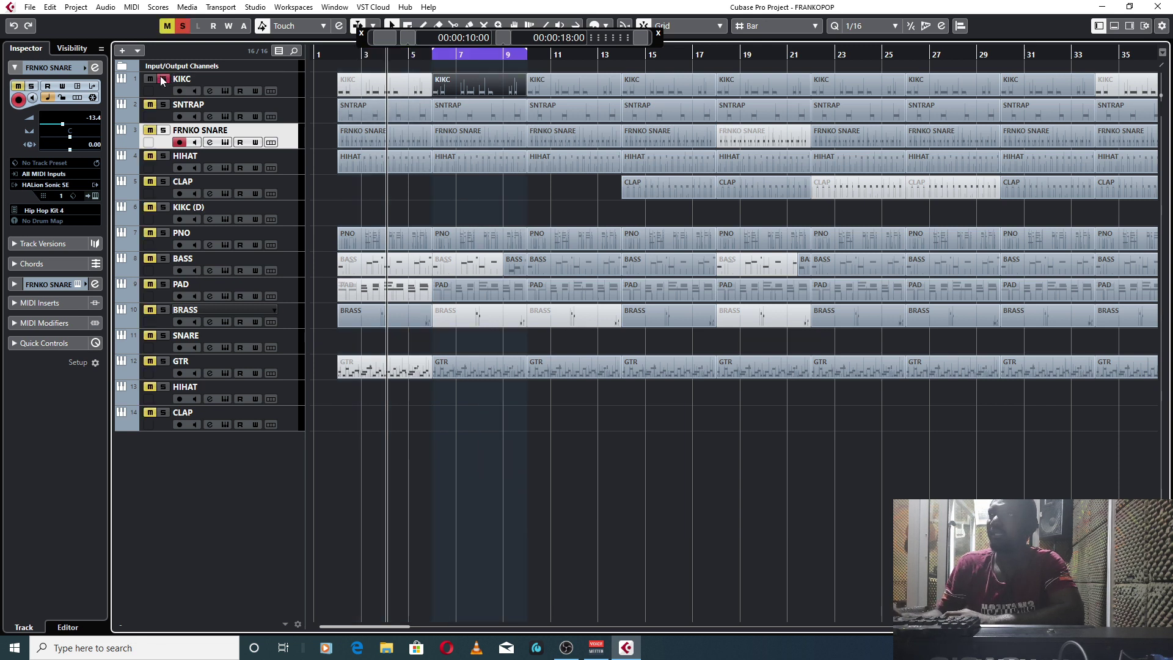
key(space)
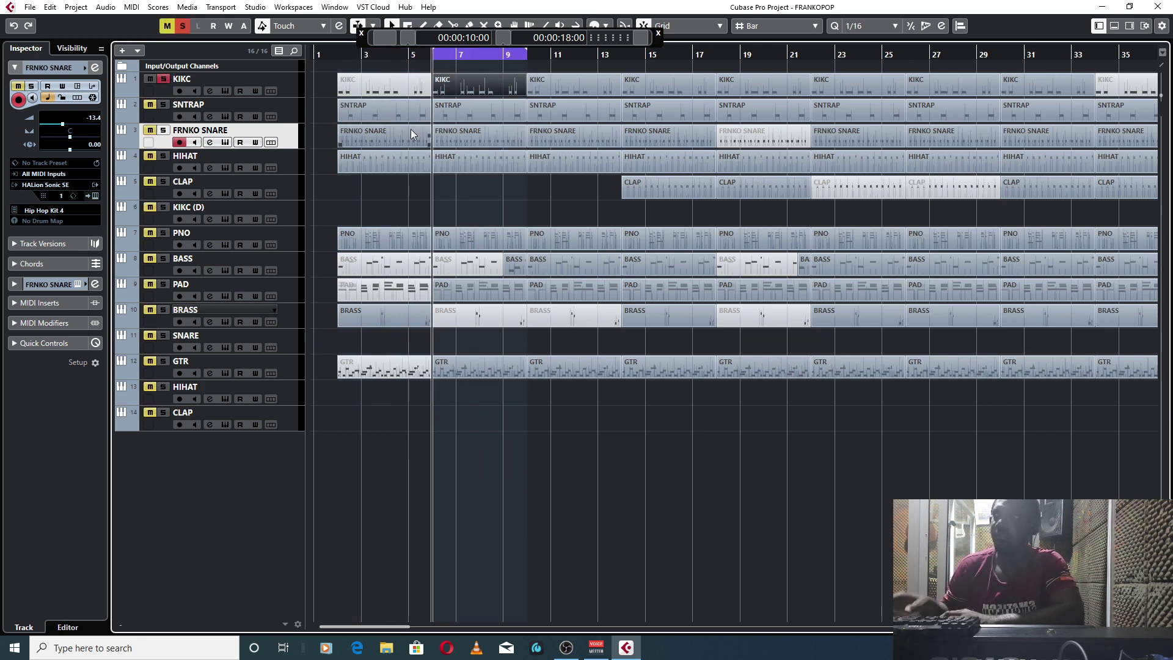
Step: View the KIKC drum instrument during playback, then add SNTRAP, HIHAT and PNO to the solos
click(288, 79)
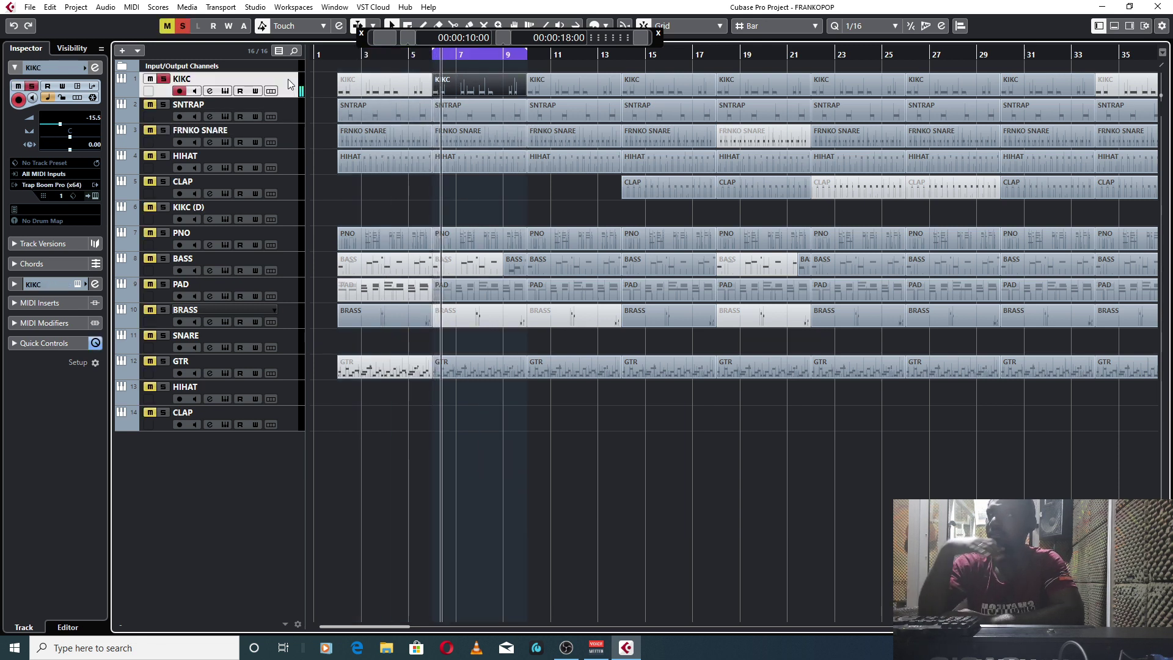
click(96, 195)
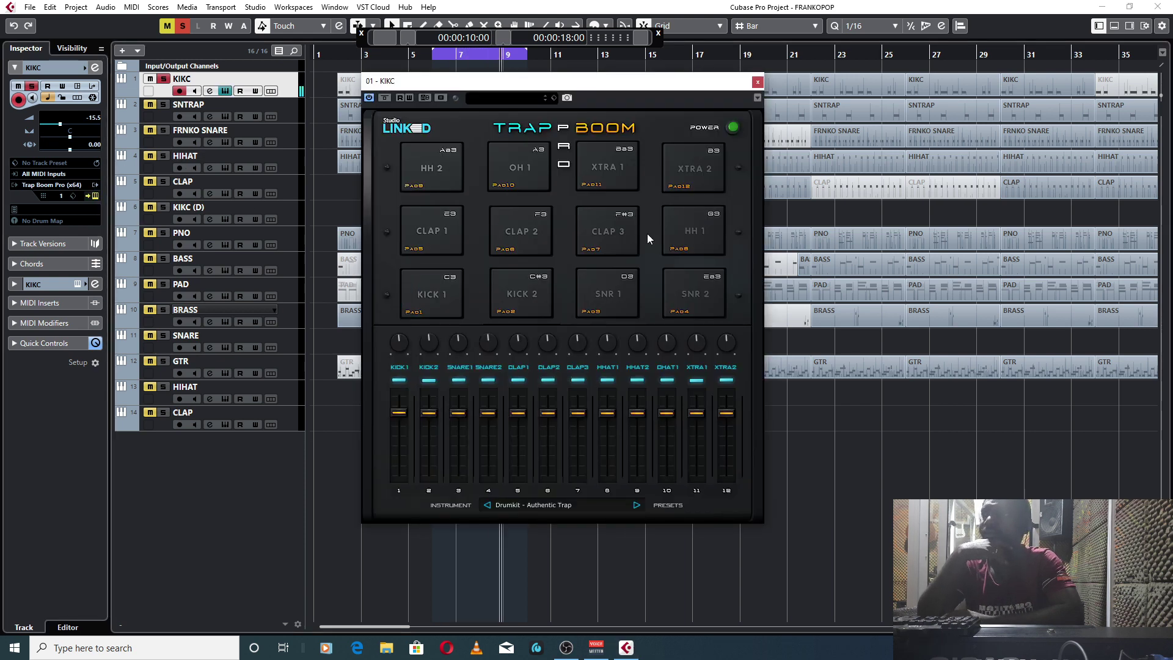
click(756, 82)
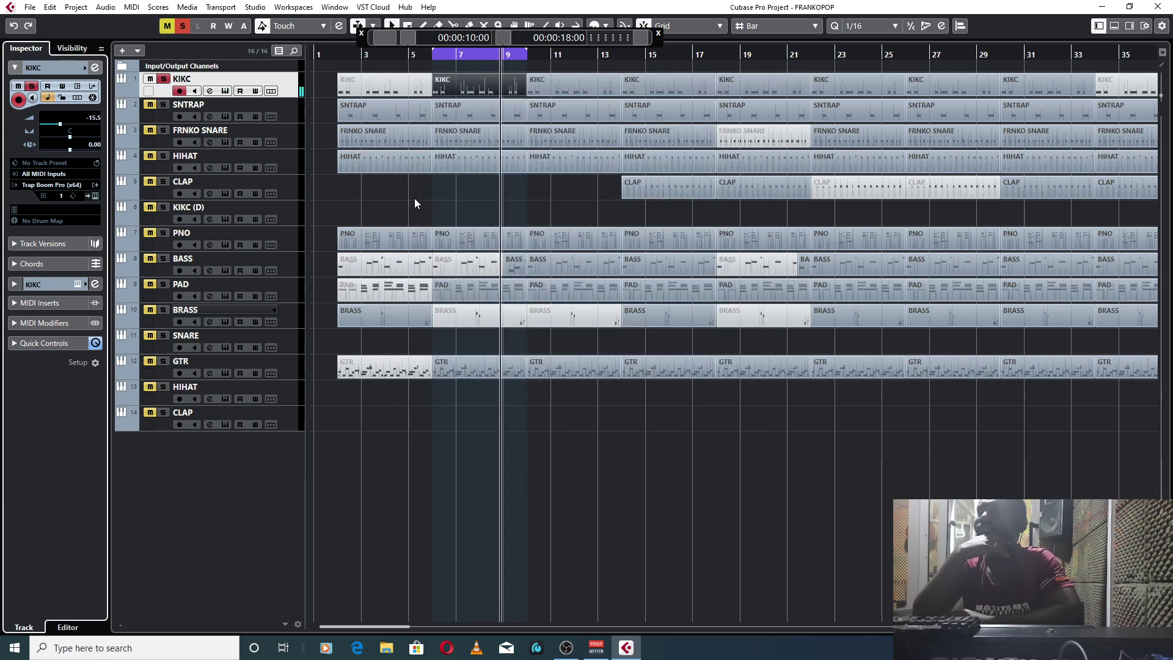
click(164, 104)
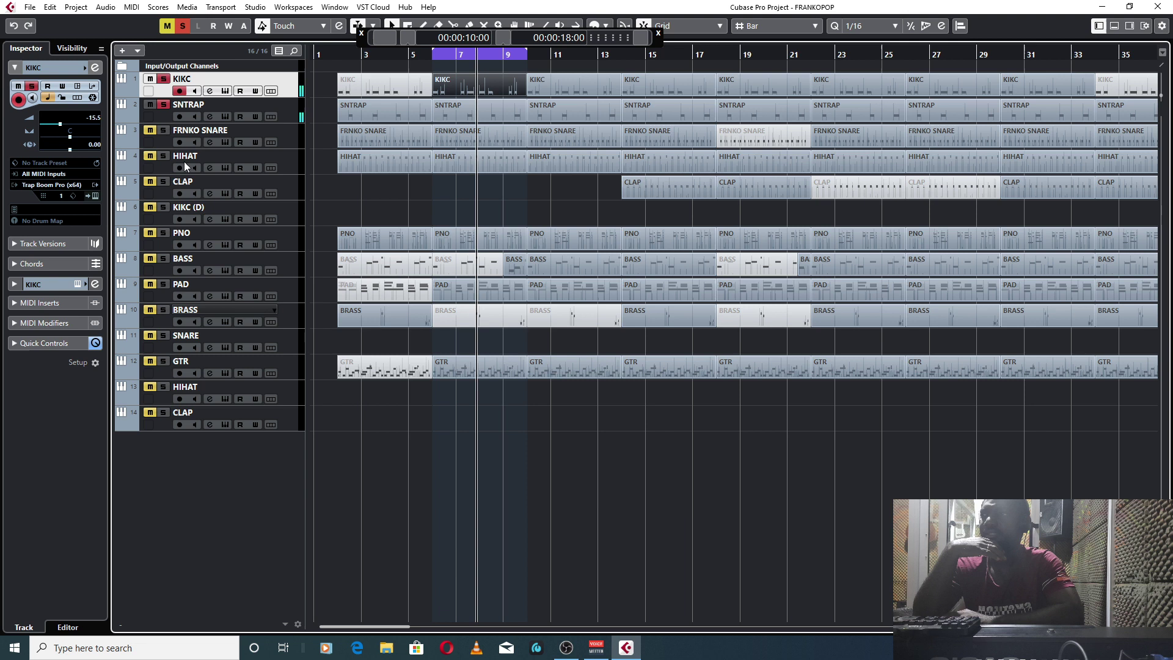
click(164, 157)
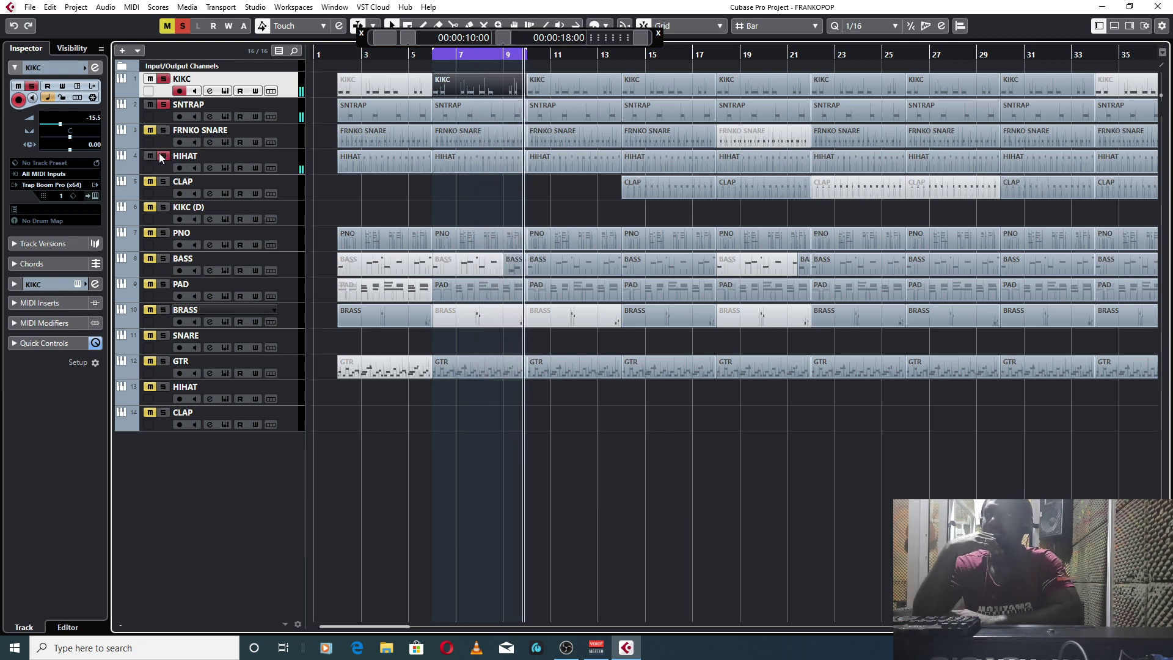
click(162, 233)
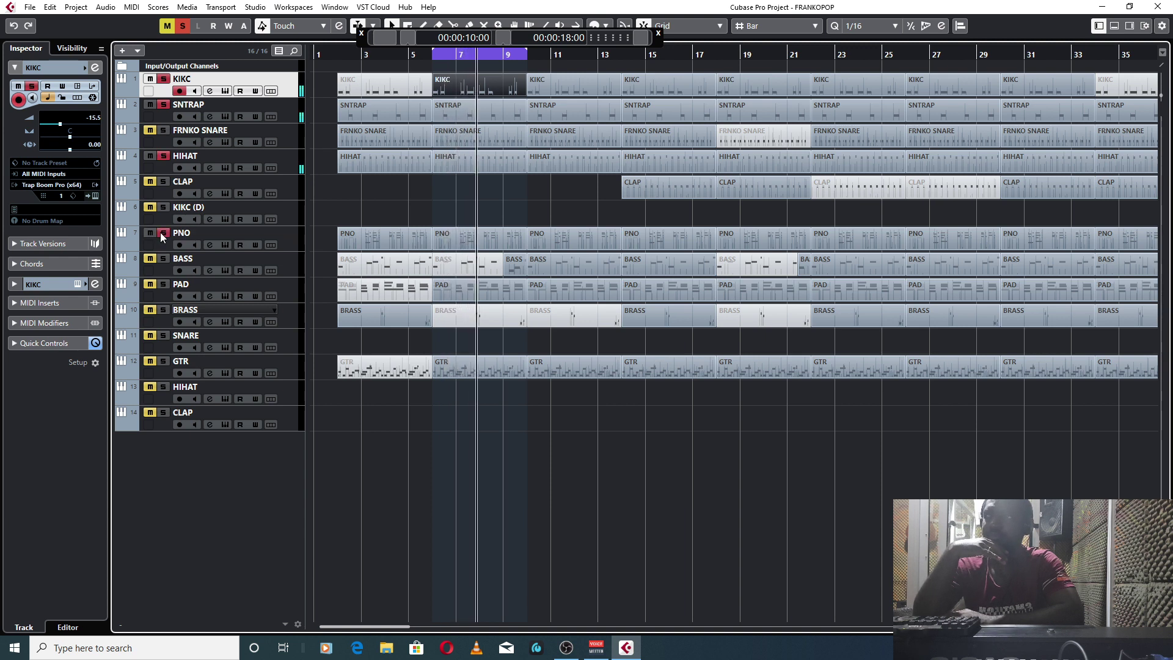
Step: Solo PAD and view then close its Nexus instrument
click(164, 284)
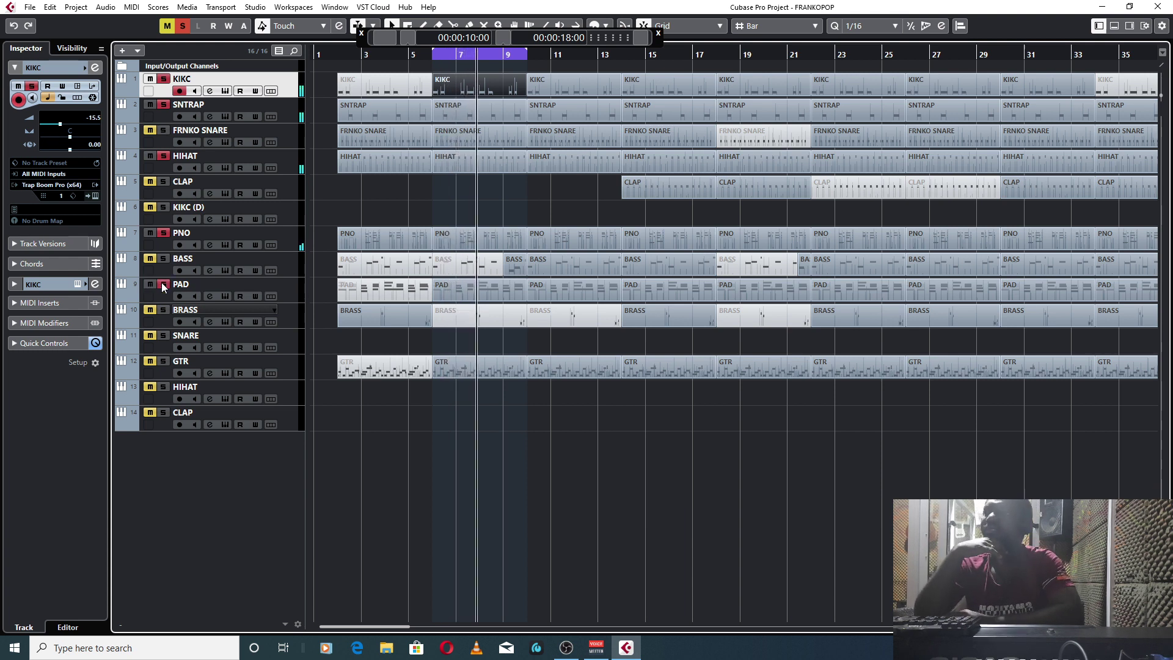
click(288, 289)
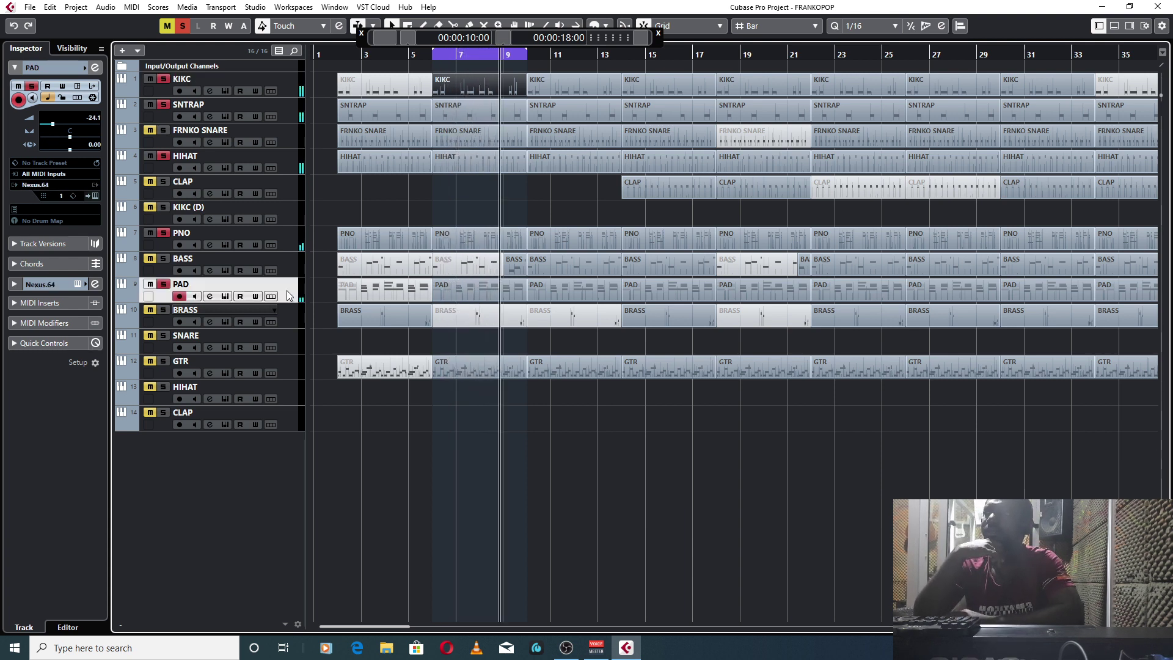
click(94, 195)
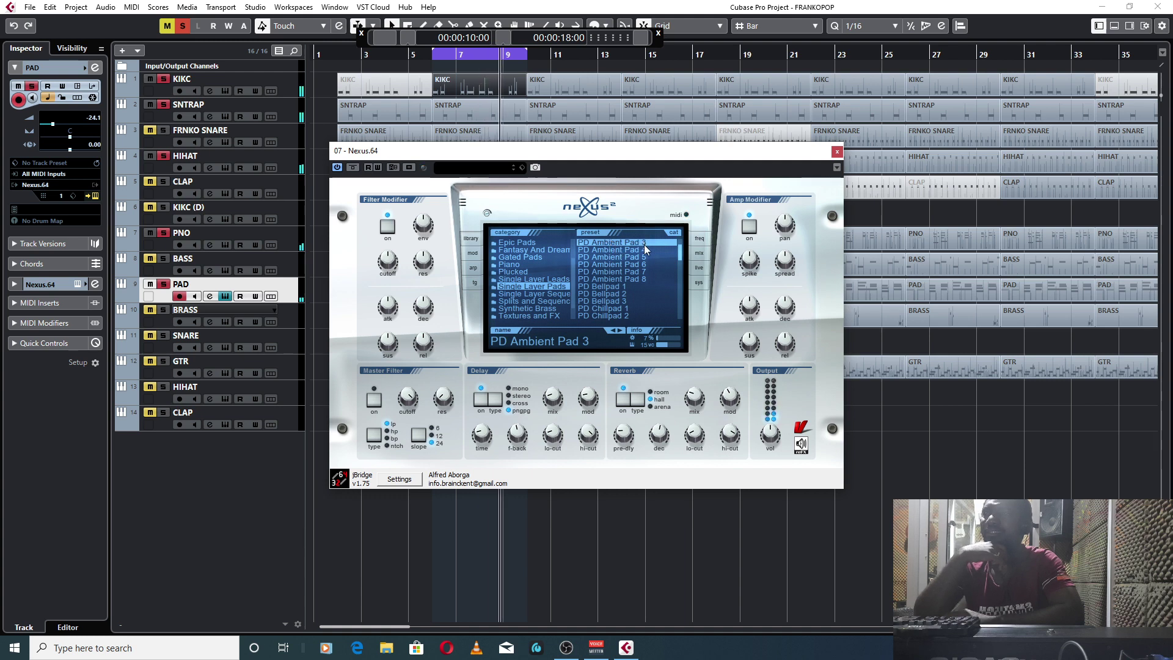
click(836, 151)
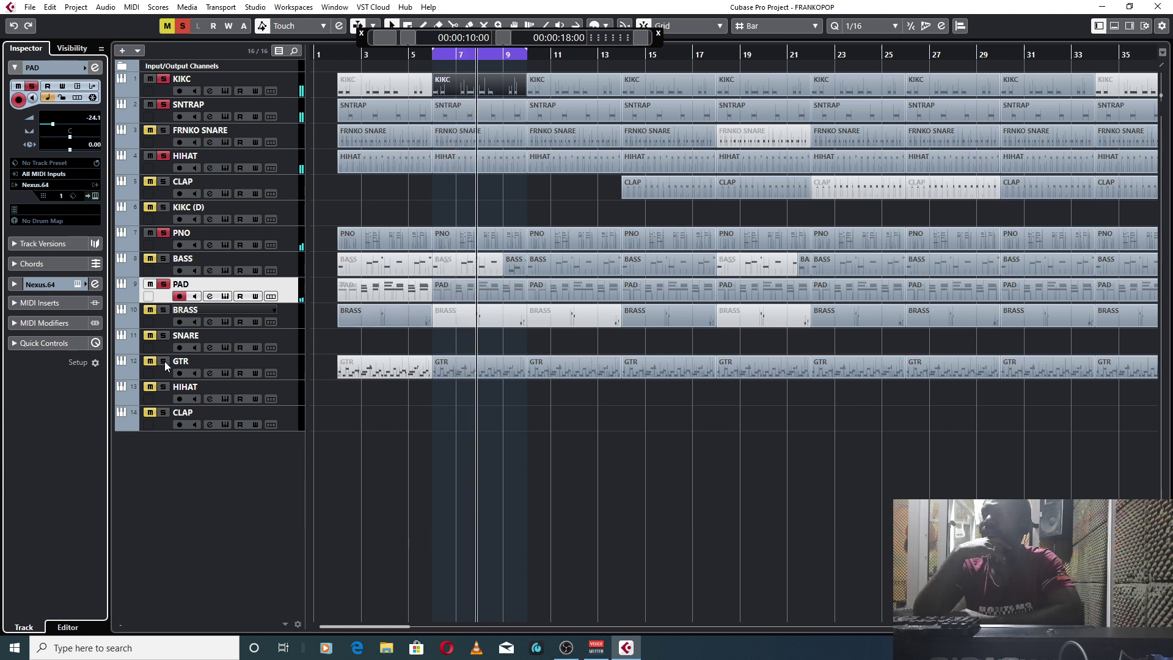
Step: Open and close the GTR track's Trap Boom instrument
click(284, 364)
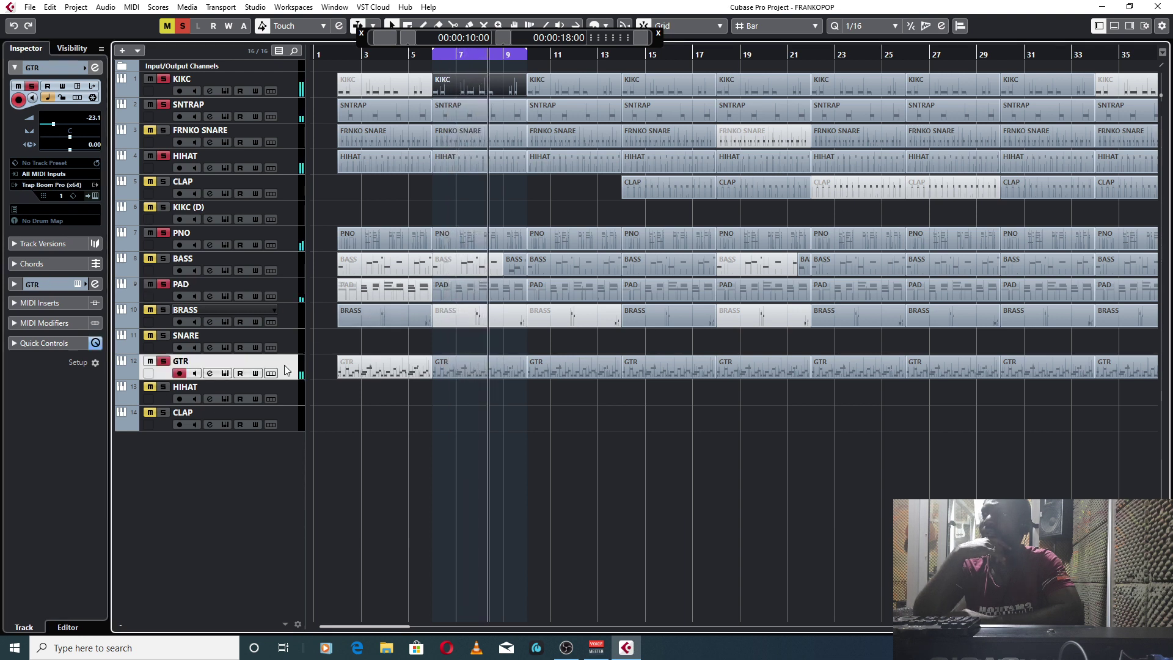
click(92, 195)
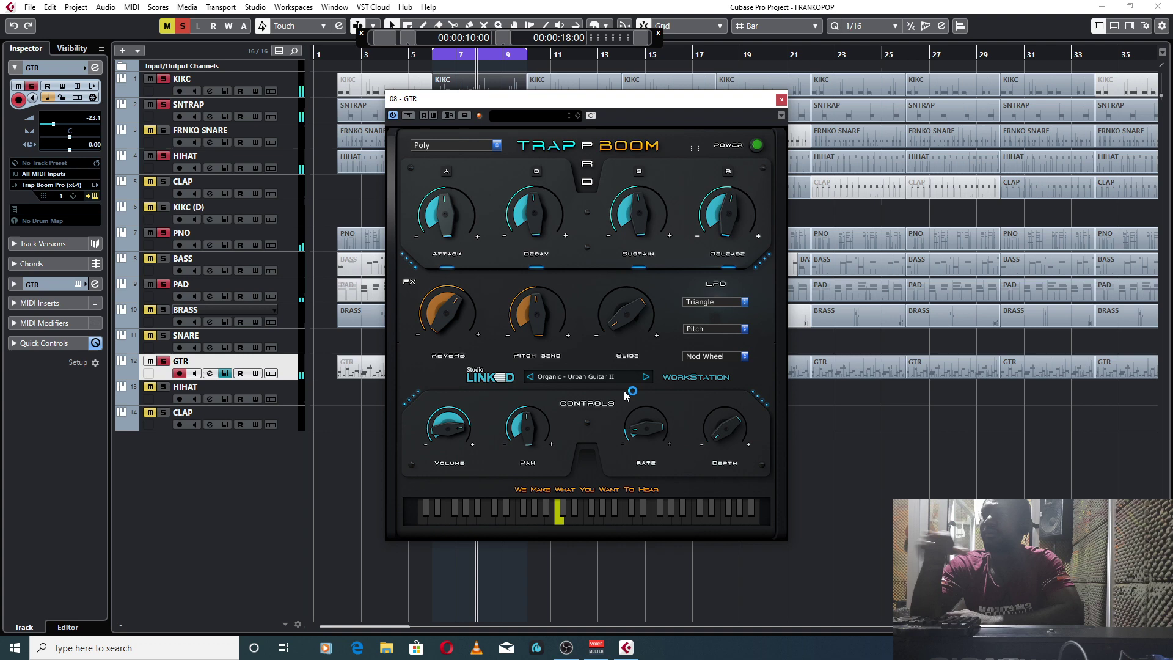
click(781, 99)
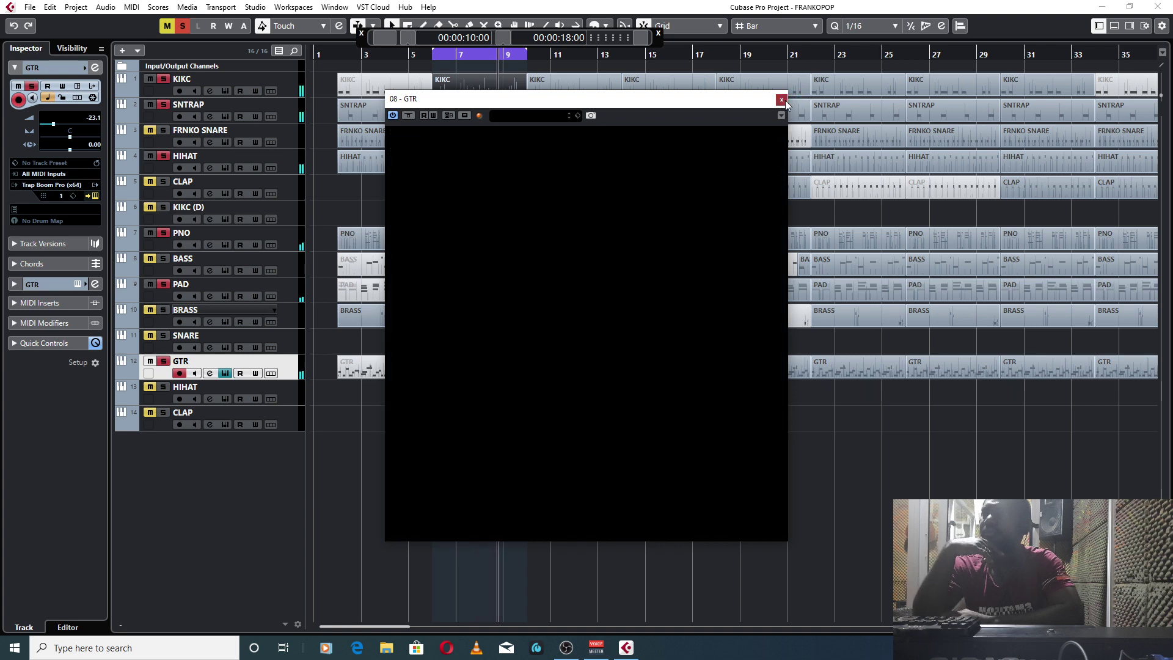
Step: Solo GTR and move the loop locators to the KIKC part at bars 15–17
click(149, 362)
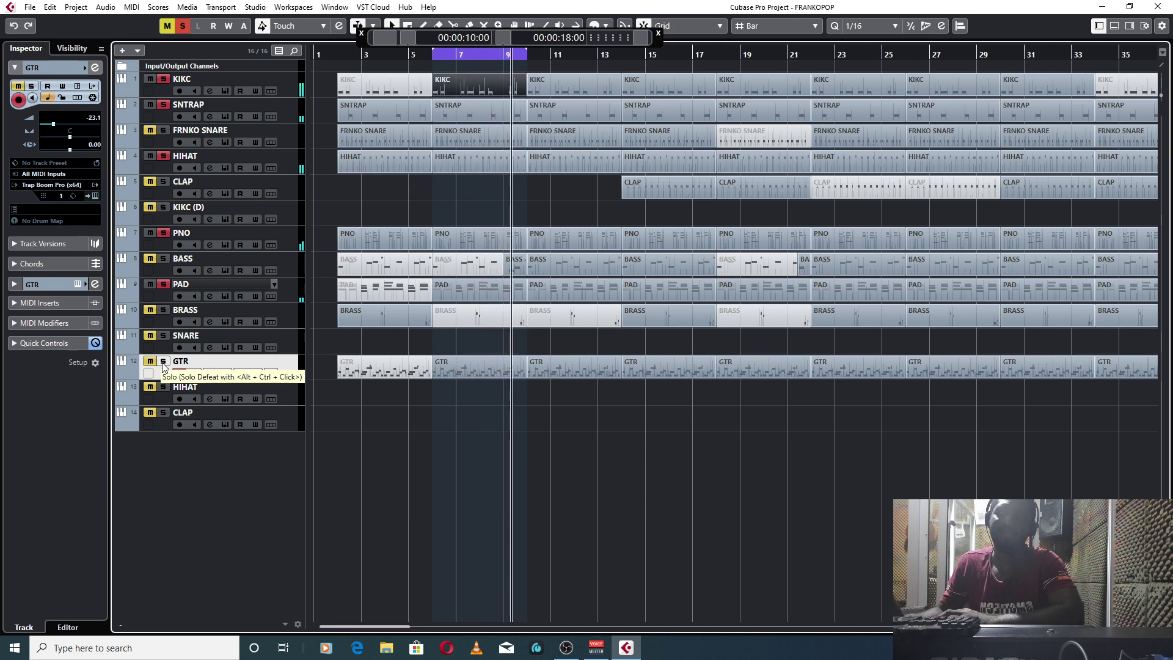
click(163, 363)
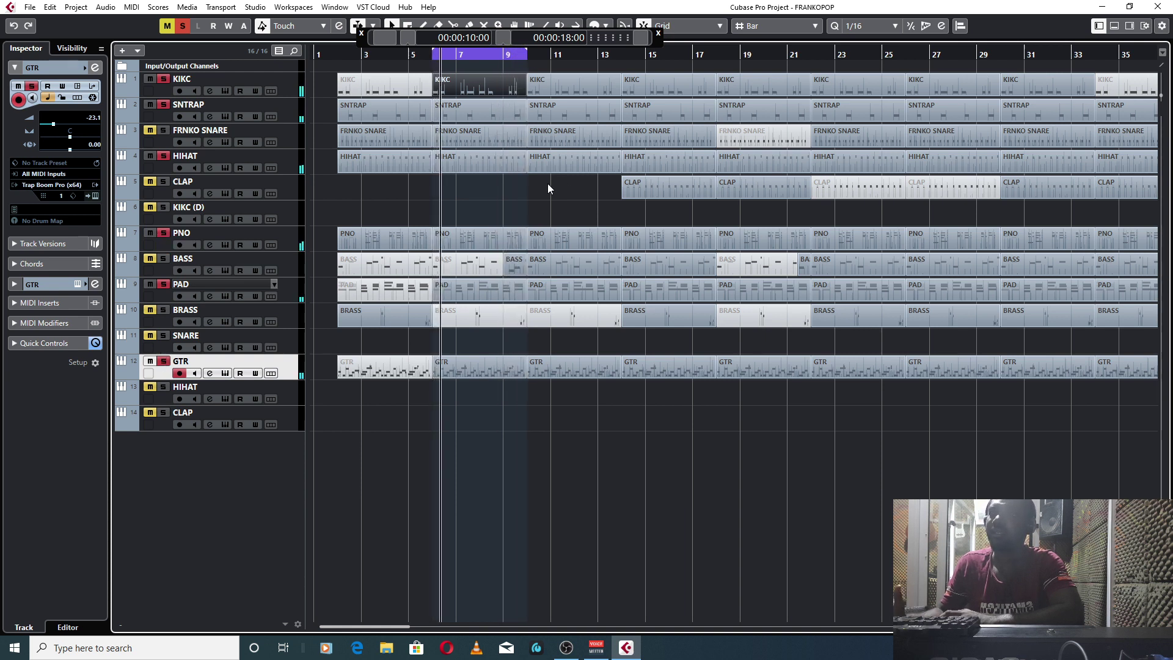
click(638, 87)
key(p)
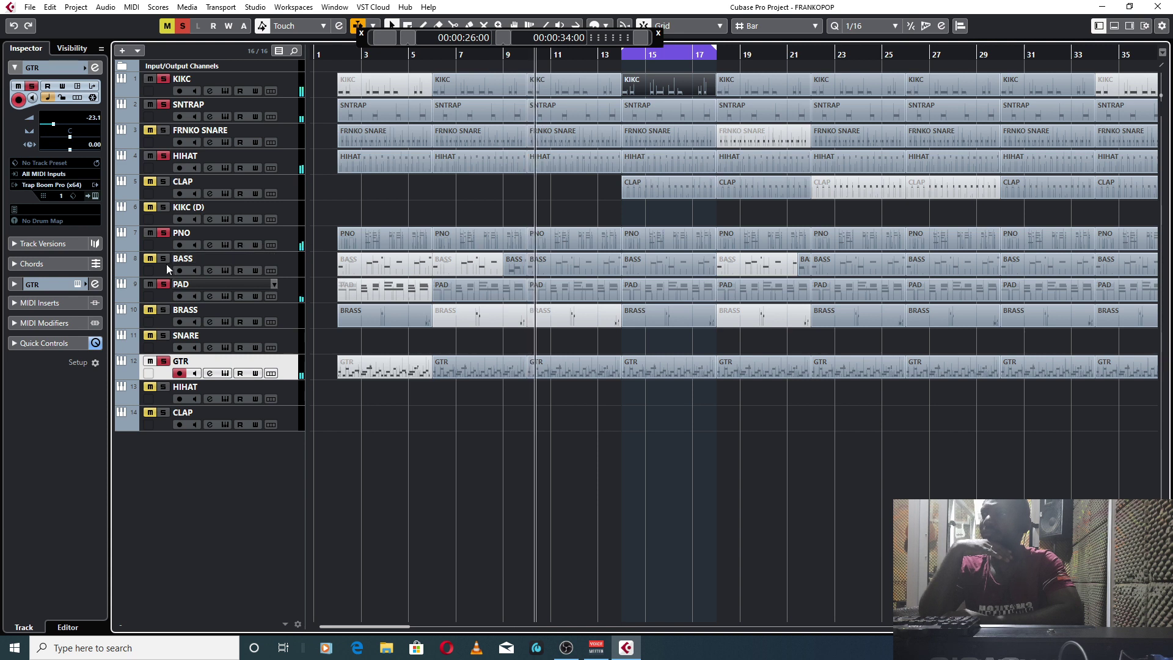
Step: Solo BASS and view its Trap Boom instrument (Tuned 808 - BottomUp) before closing it
click(284, 262)
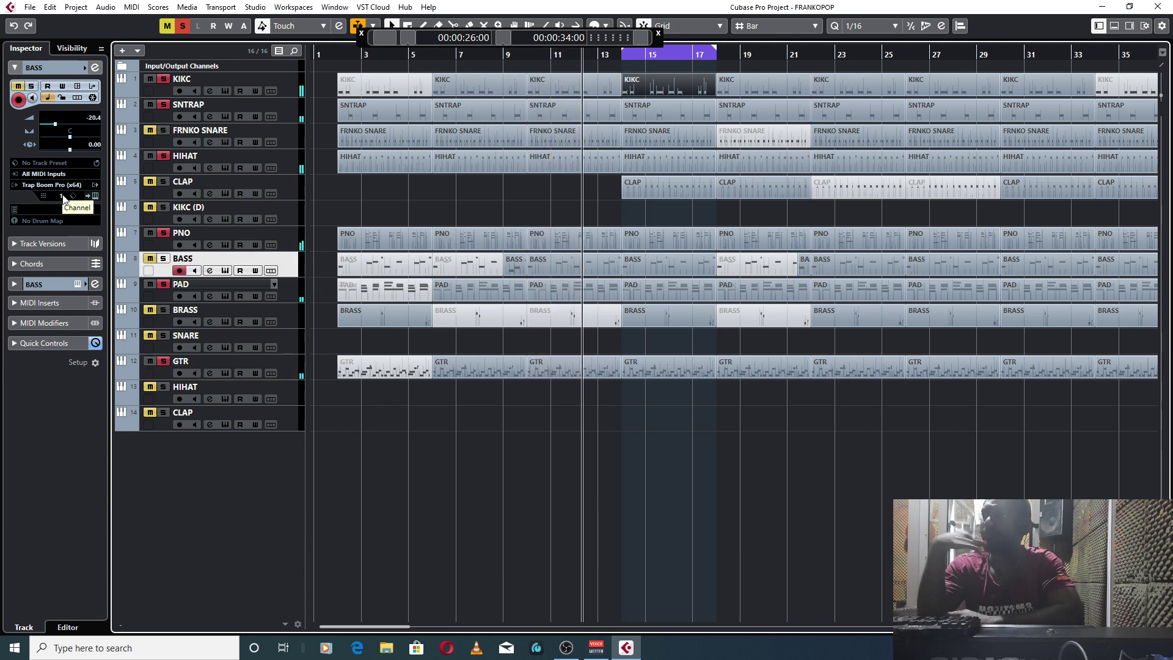
click(163, 259)
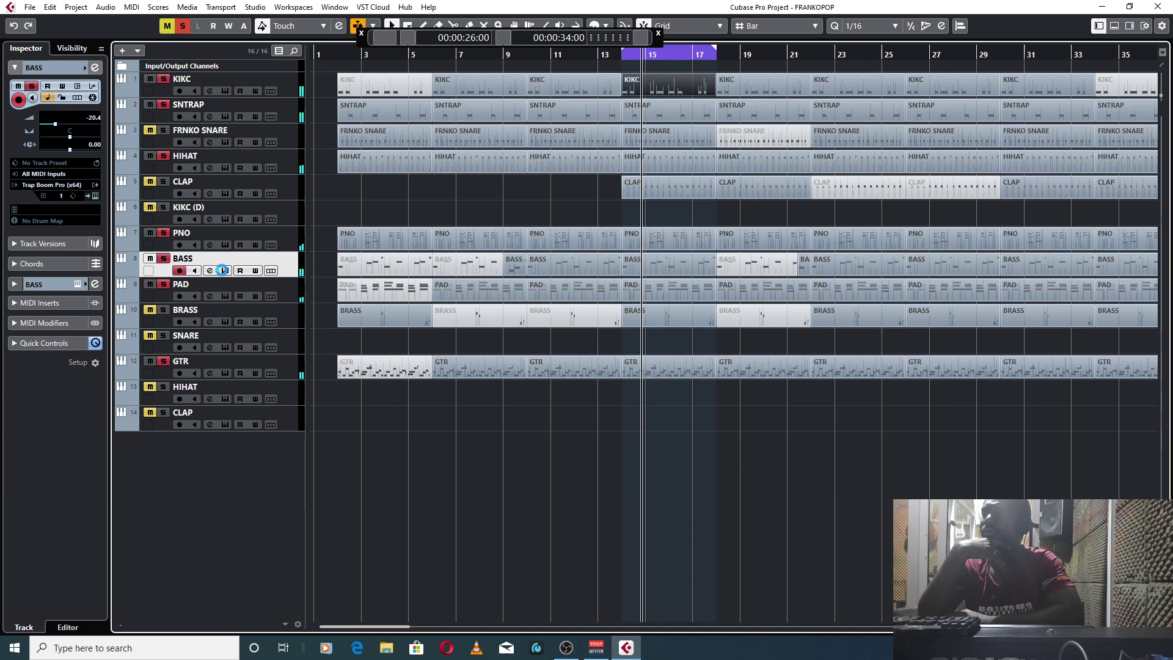
click(225, 271)
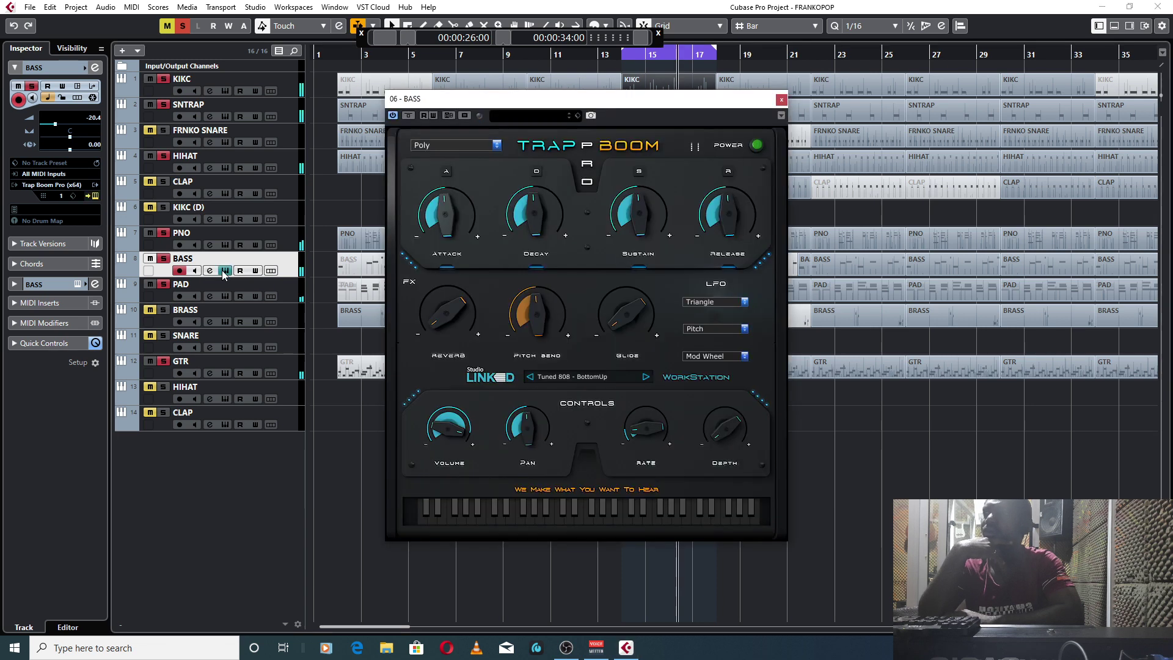
click(781, 100)
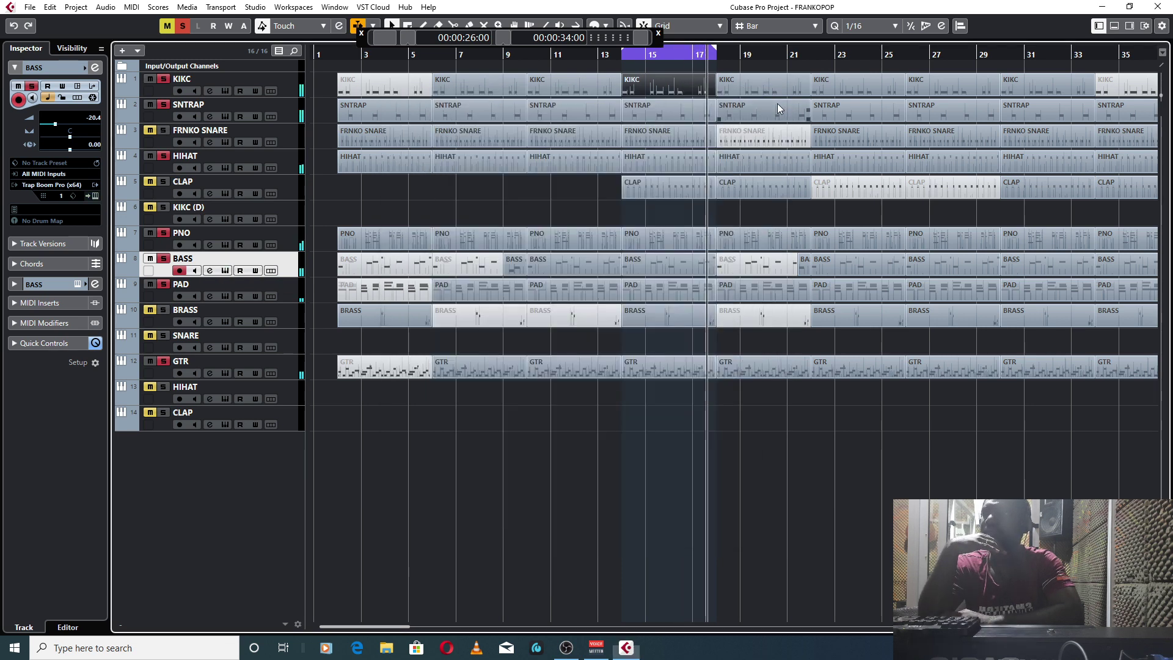
Step: Unsolo GTR, PNO and PAD, then re-solo PNO, BRASS, GTR and PAD
click(150, 361)
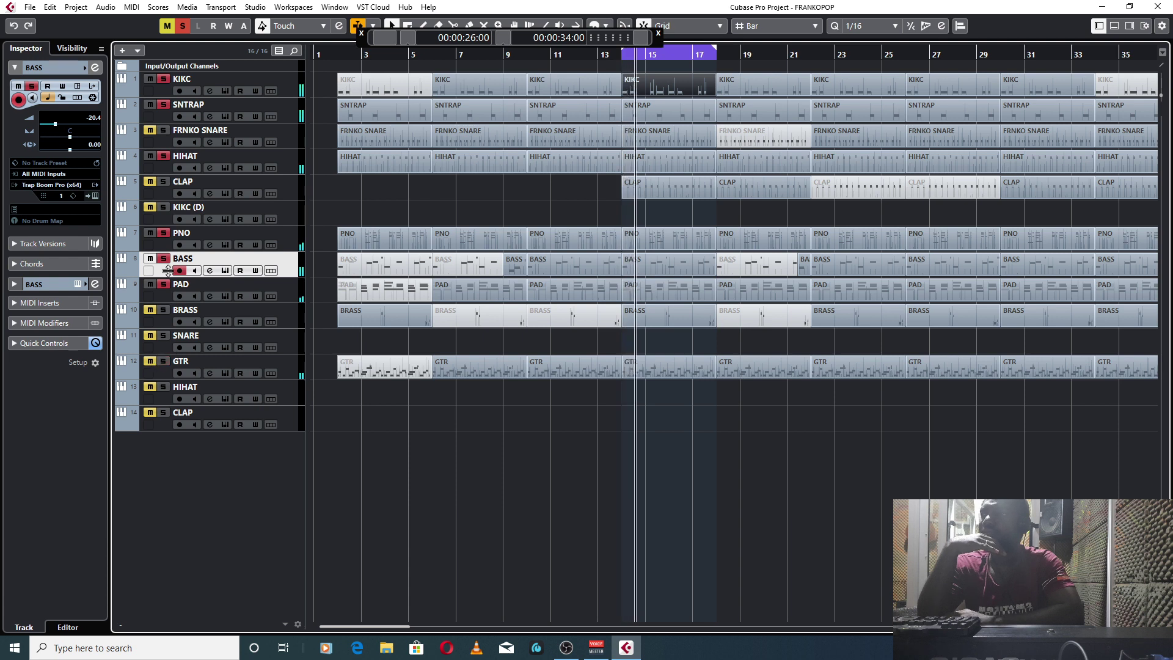
click(147, 234)
click(150, 284)
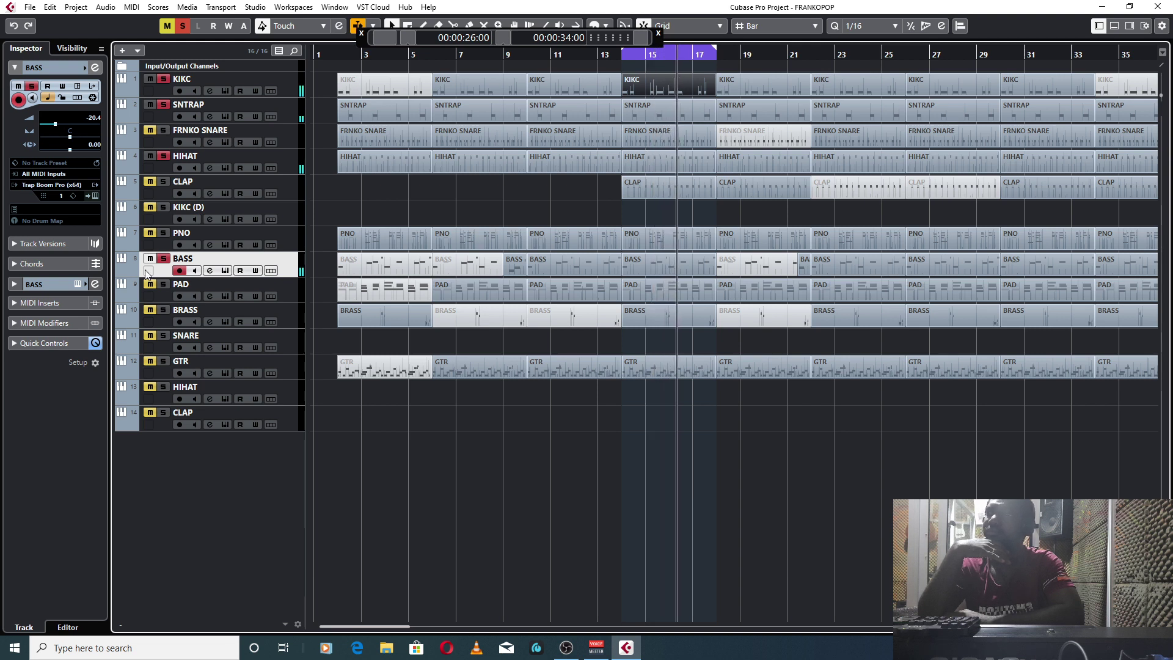
click(163, 234)
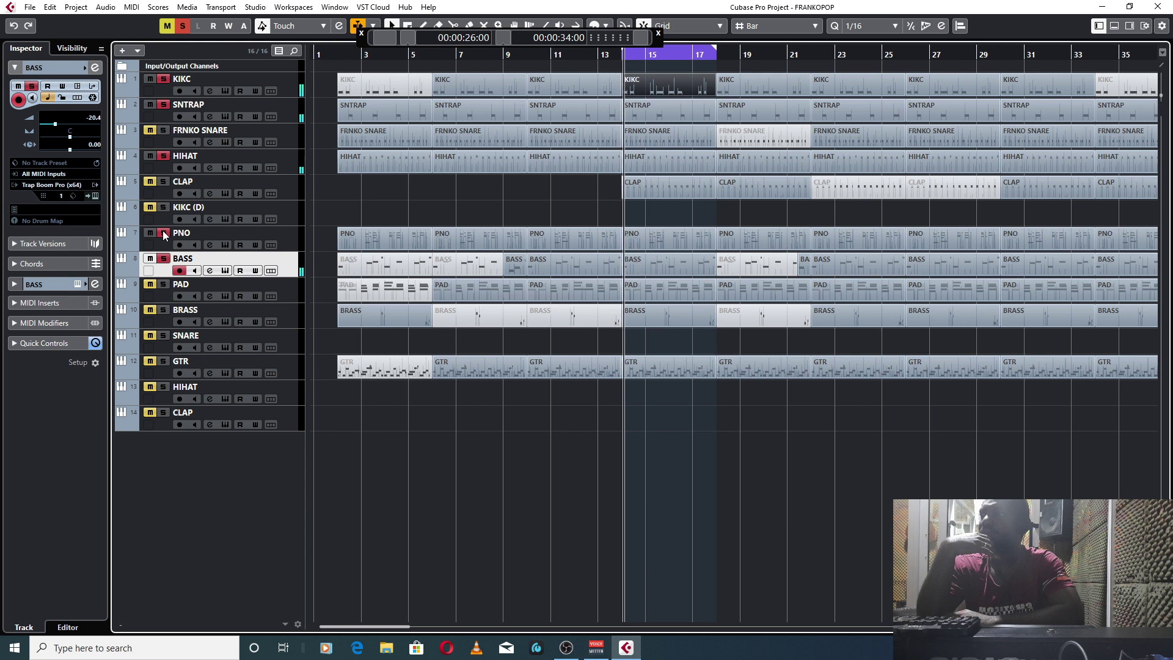
click(166, 310)
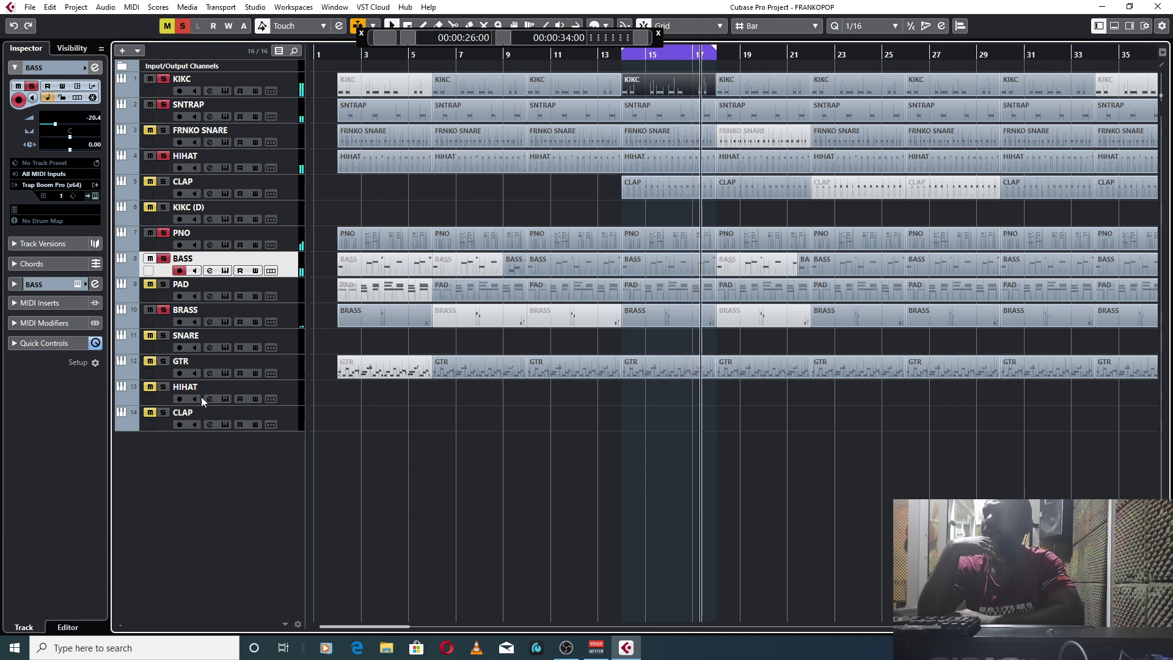
click(164, 363)
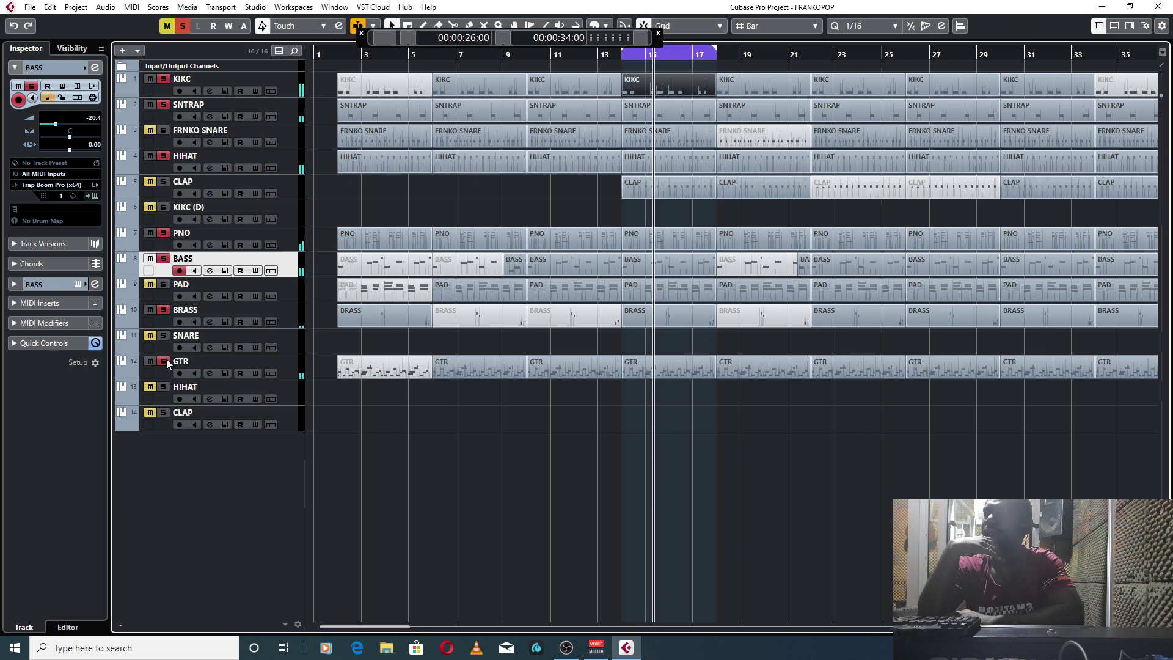
click(164, 285)
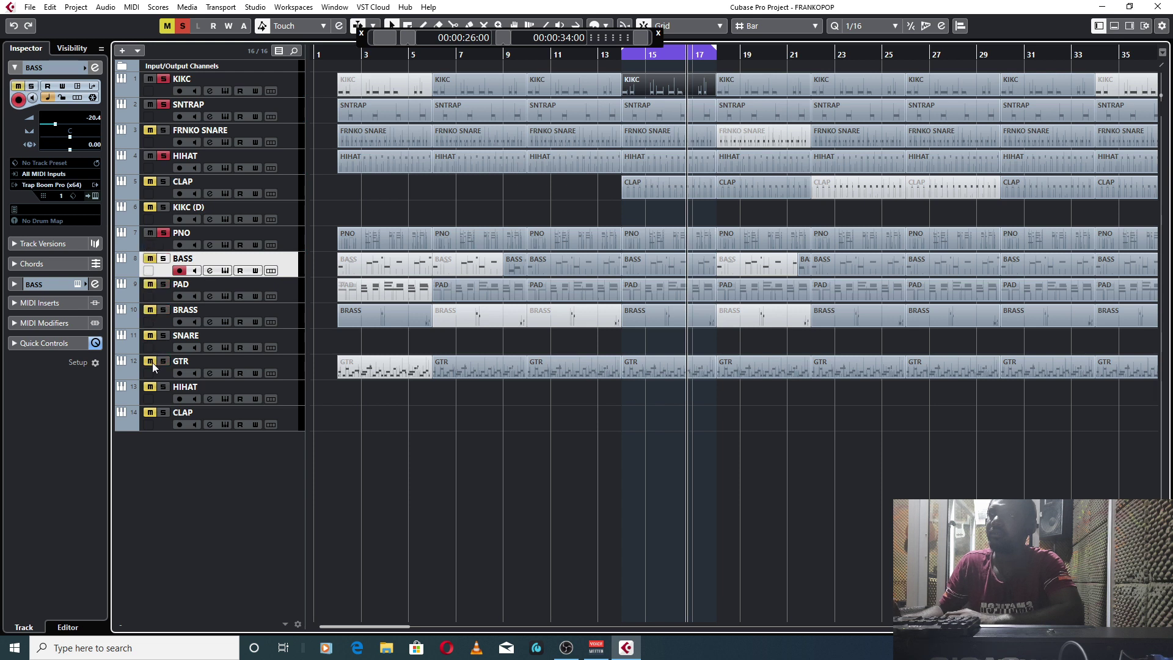
Step: Solo CLAP, play the bars 15–17 loop, toggle GTR and PAD solos, and enlarge all tracks
click(164, 182)
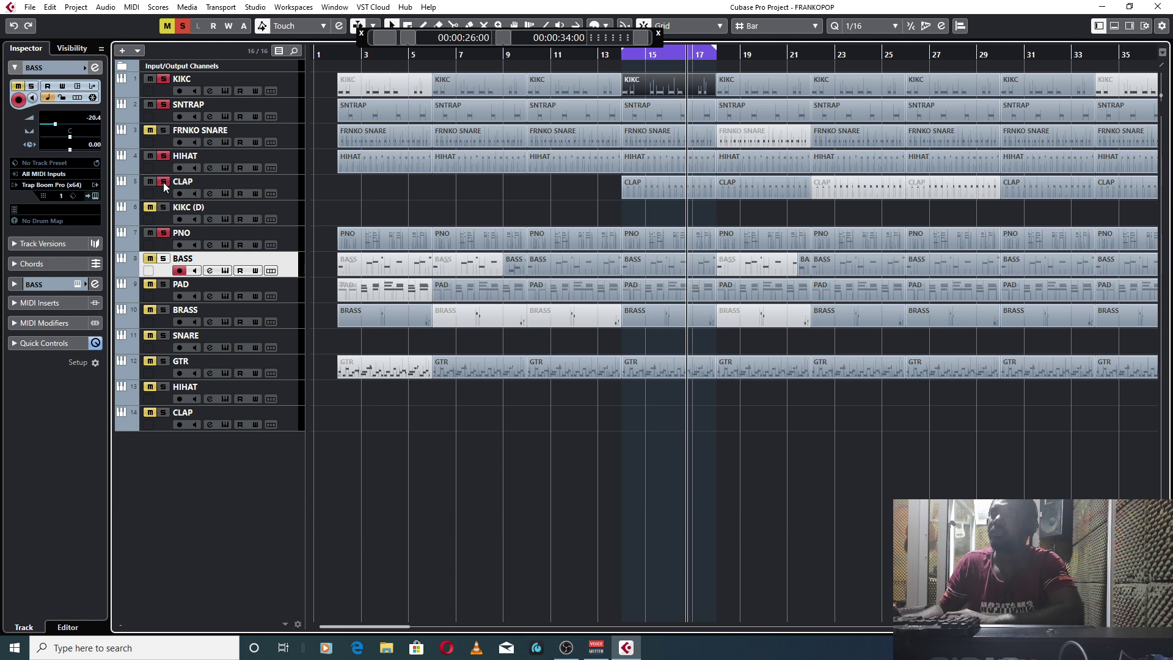
key(space)
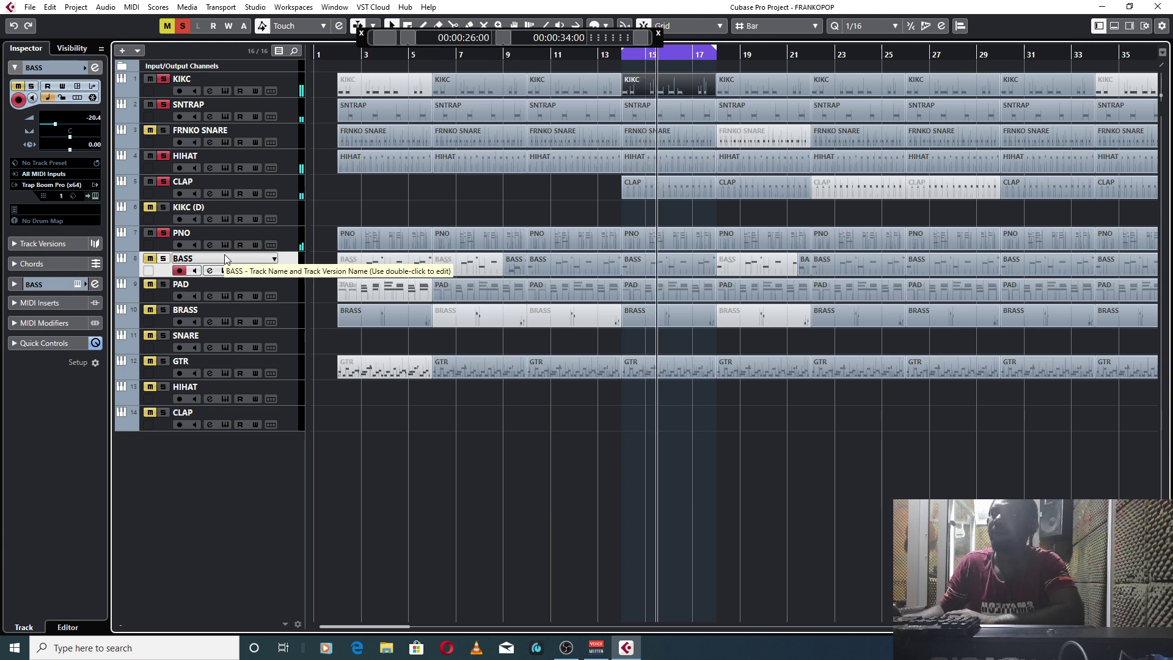
click(167, 363)
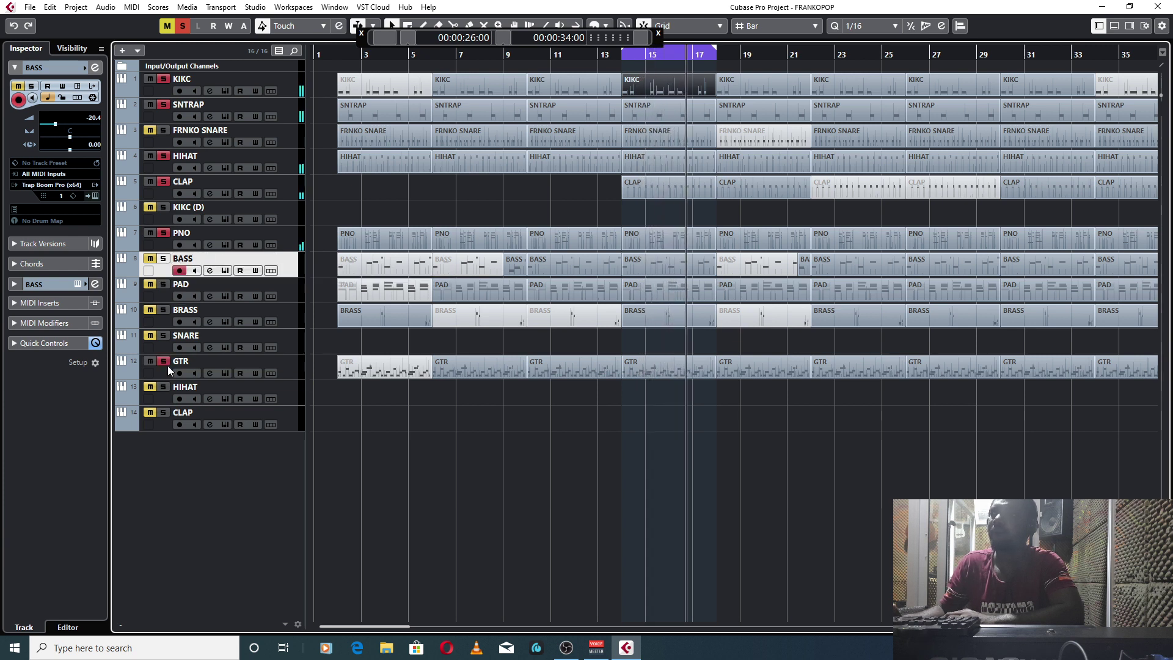
click(167, 287)
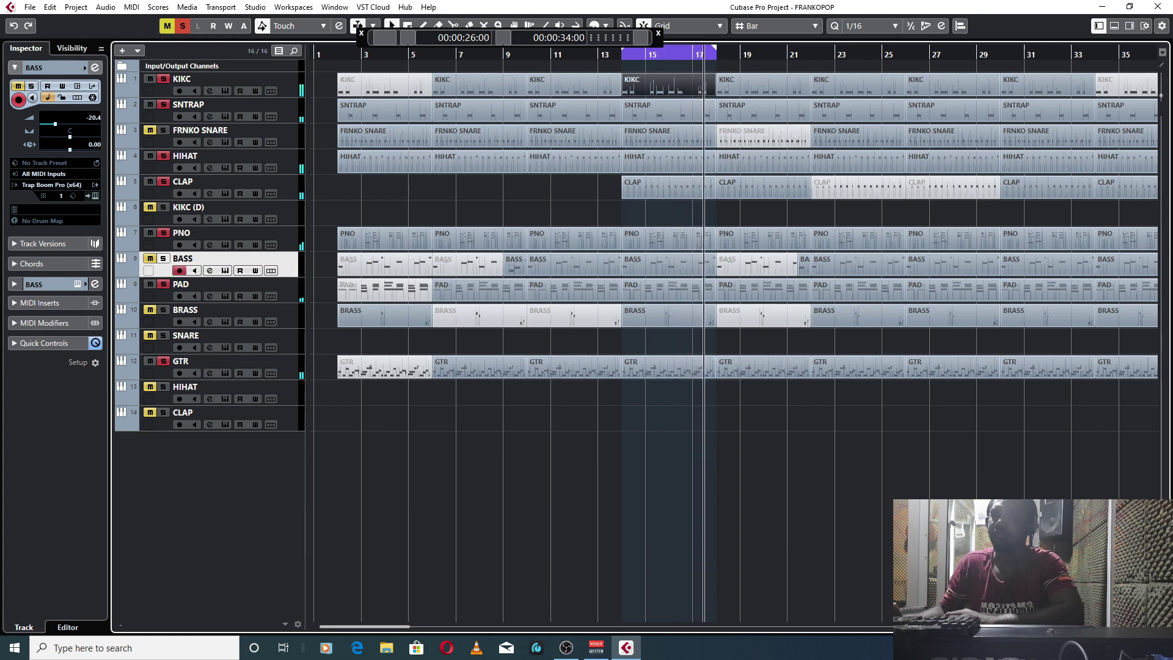
key(shift+h)
Step: Solo BRASS and BASS and return all tracks to normal height with Shift+G
scroll(221, 368, down, 5)
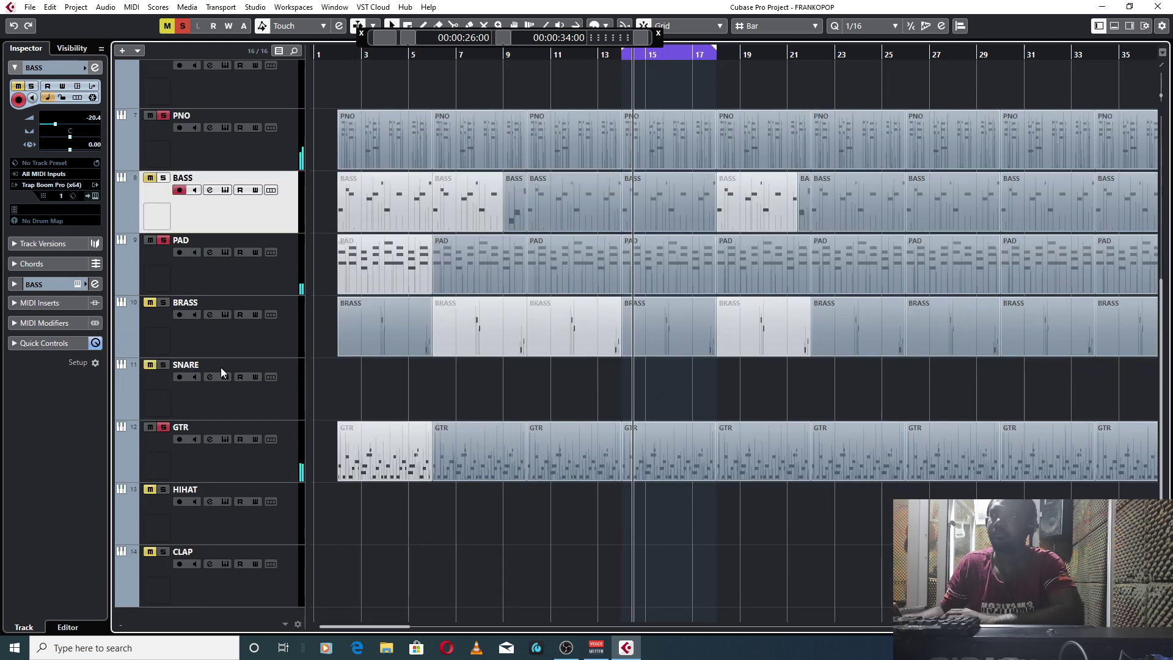
click(163, 301)
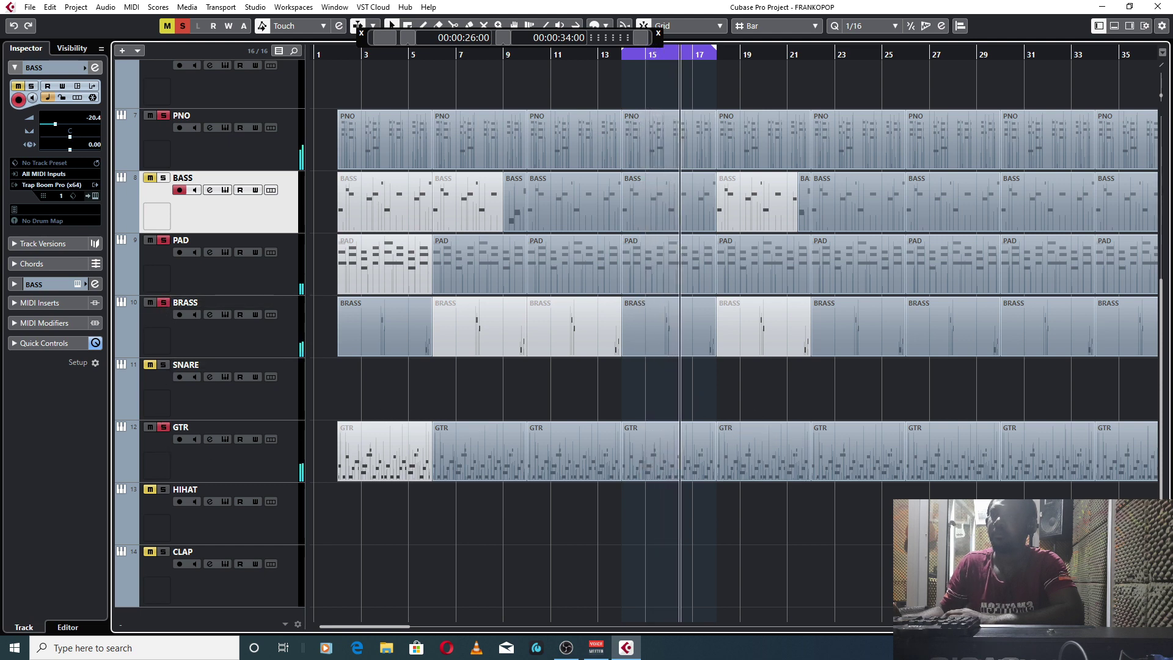
key(shift+g)
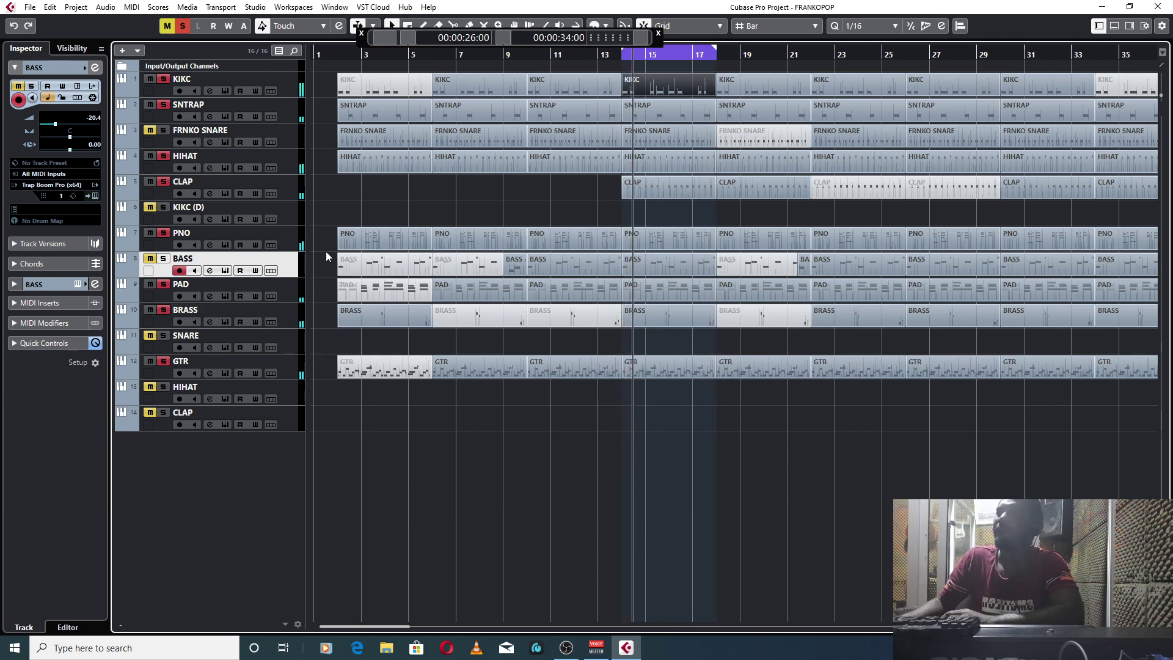
click(164, 258)
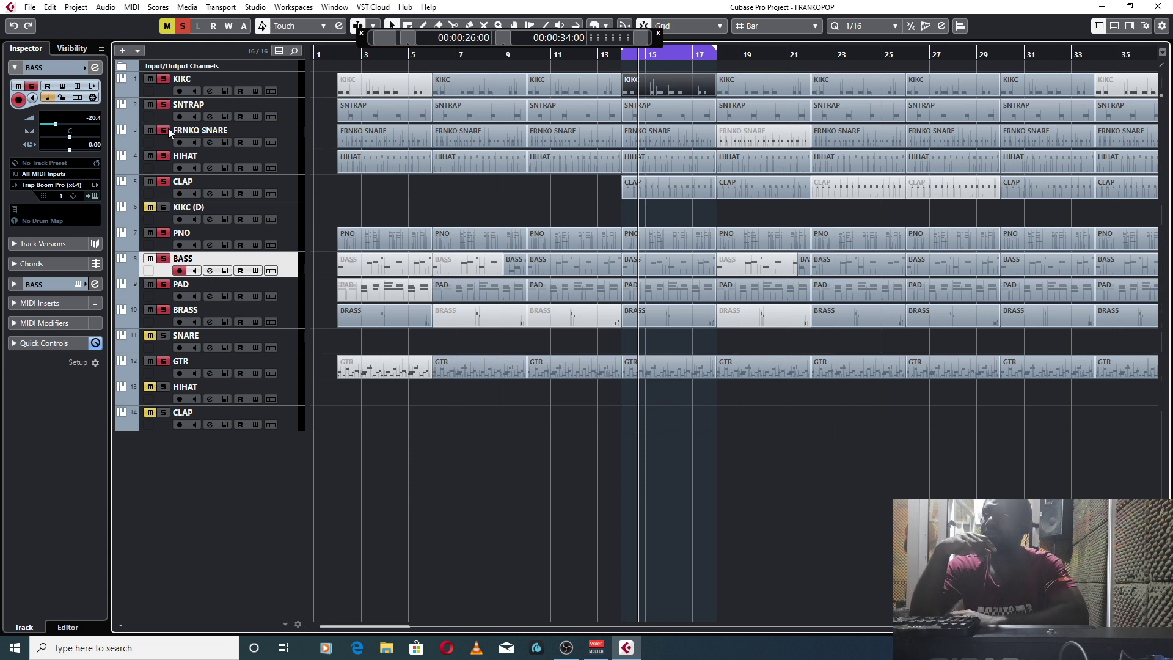
Step: Clear all solos during playback, then solo FRNKO SNARE, HIHAT and BASS
key(space)
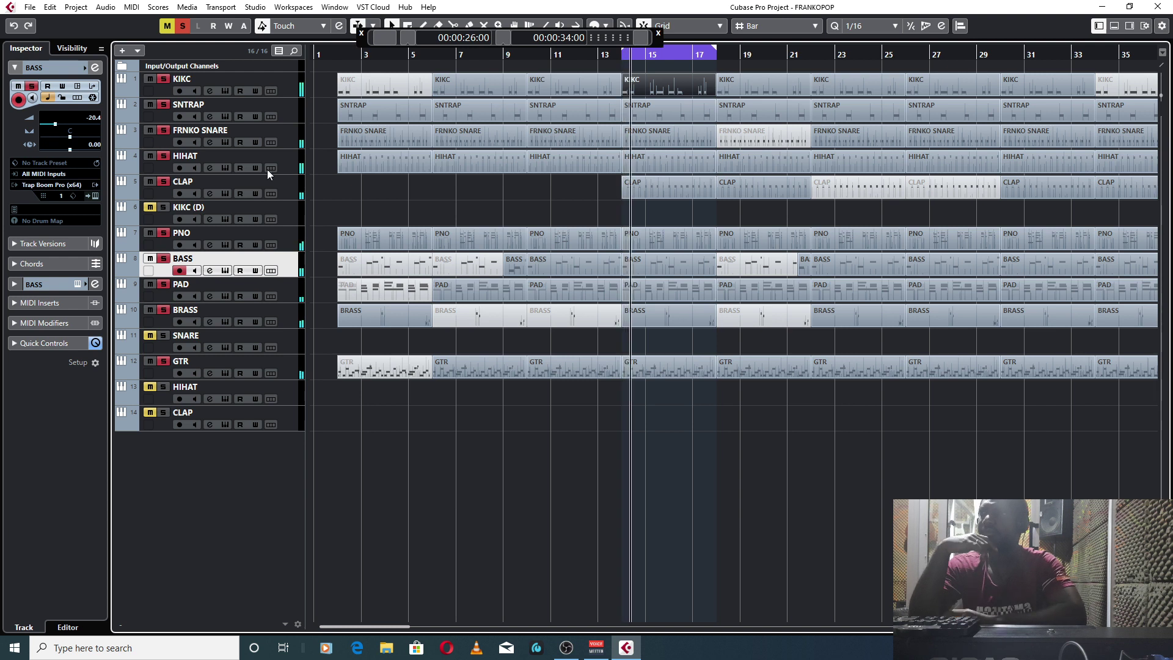
click(182, 25)
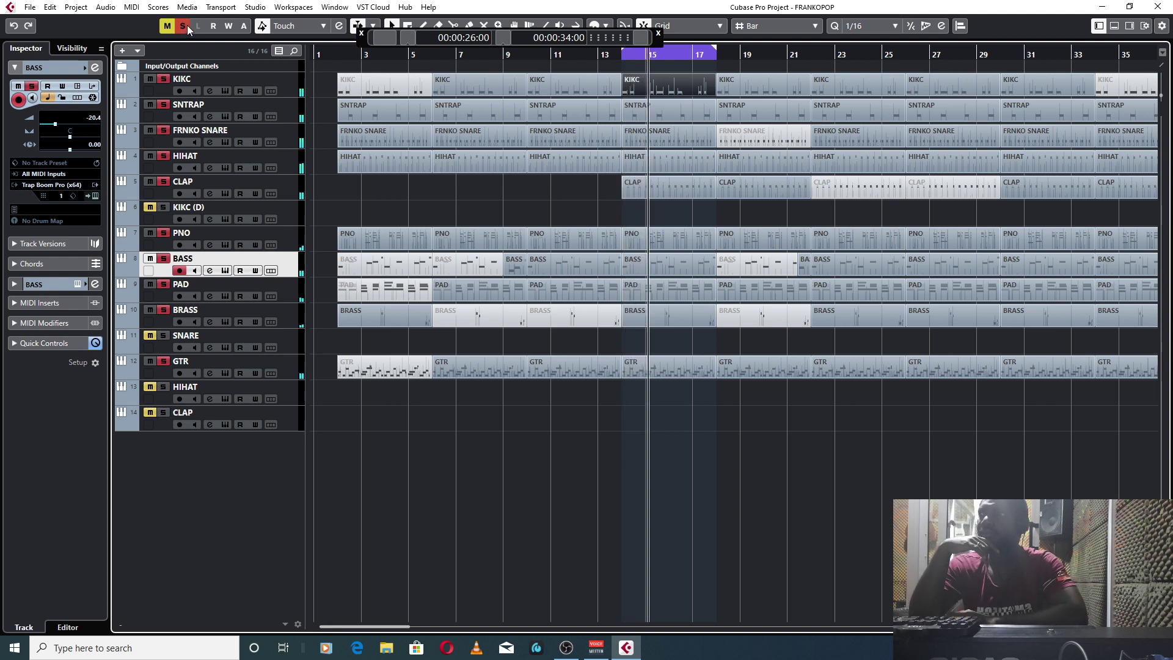
click(165, 132)
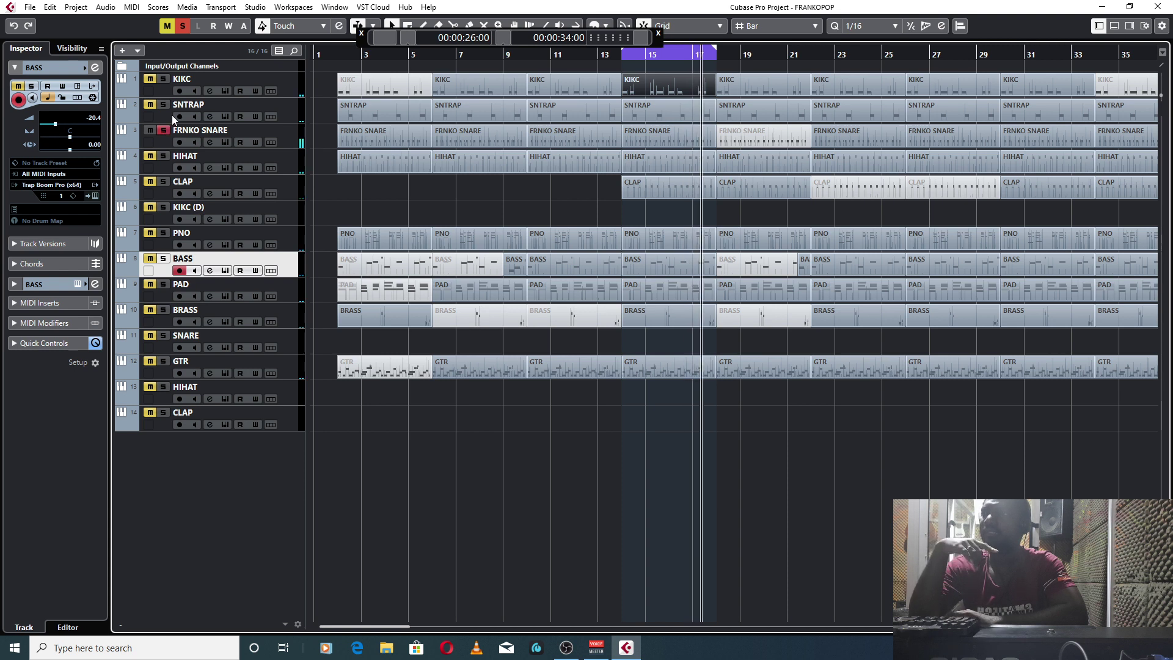
click(166, 153)
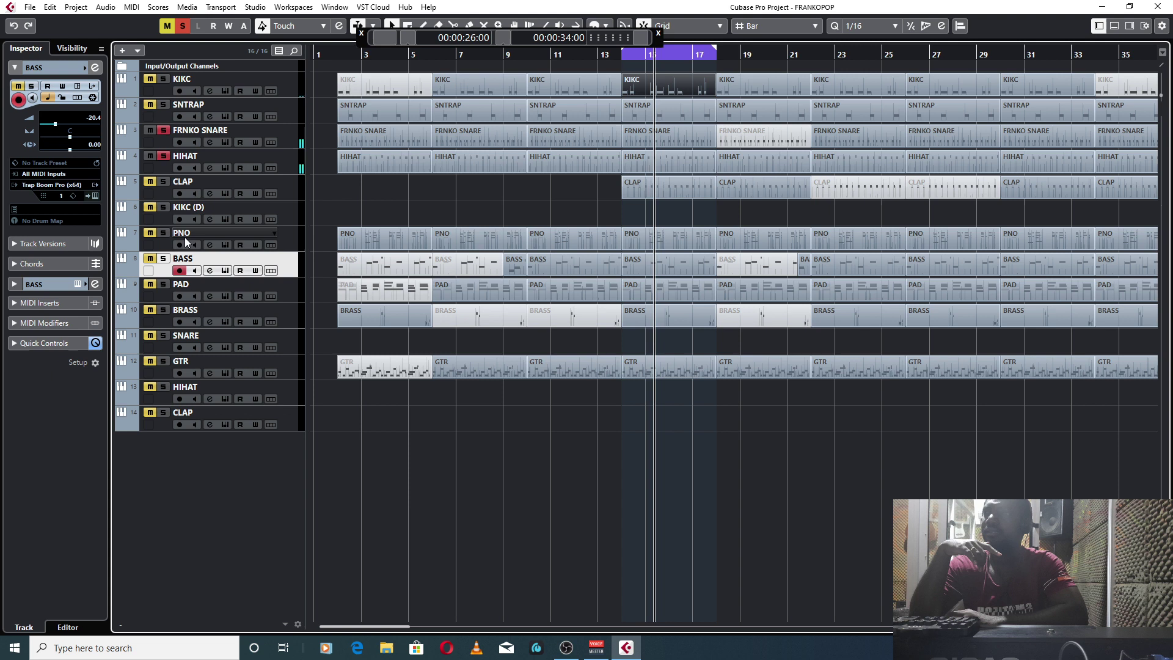
click(163, 259)
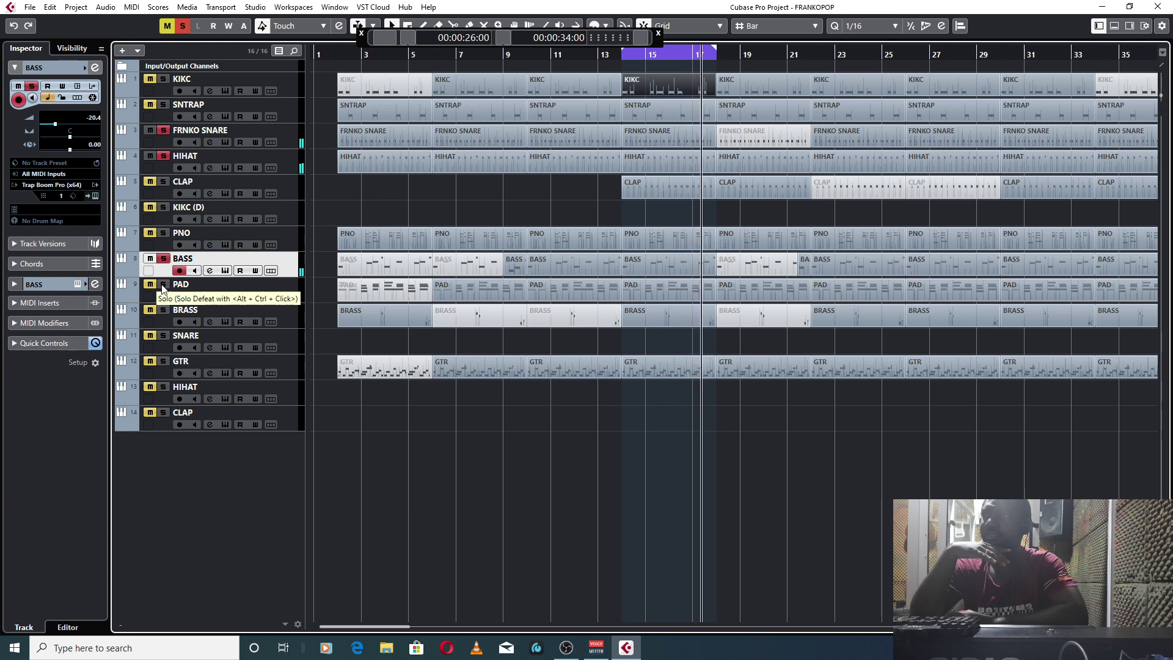
Step: Solo PAD, GTR and CLAP, briefly toggle BRASS, then solo SNTRAP
click(163, 284)
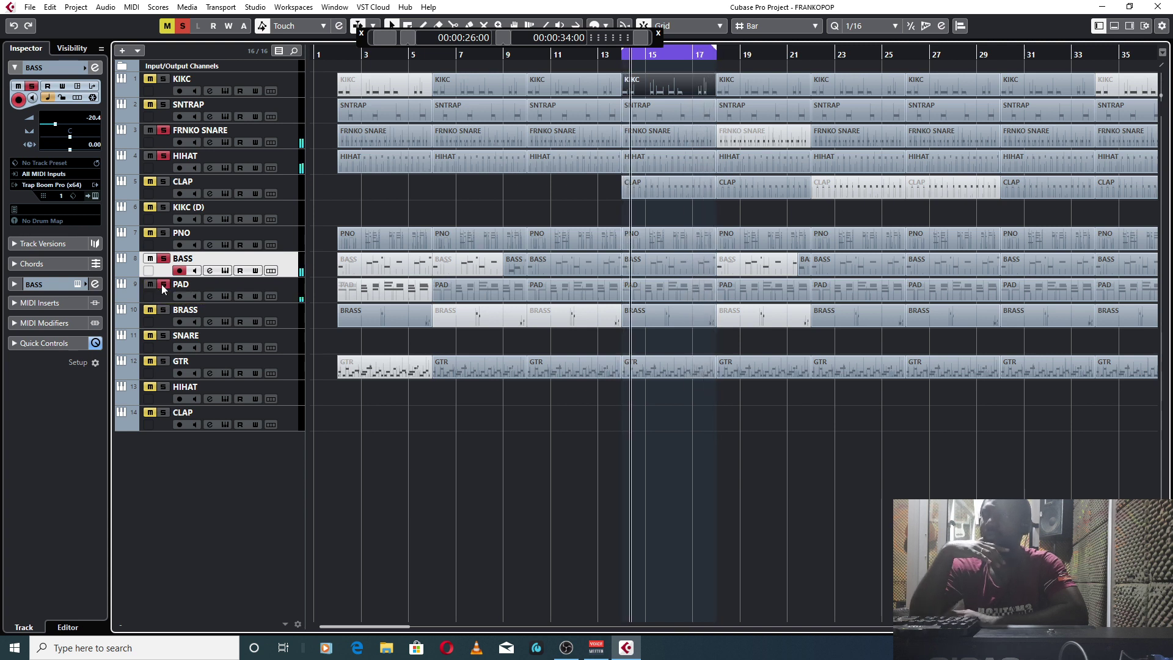
click(163, 361)
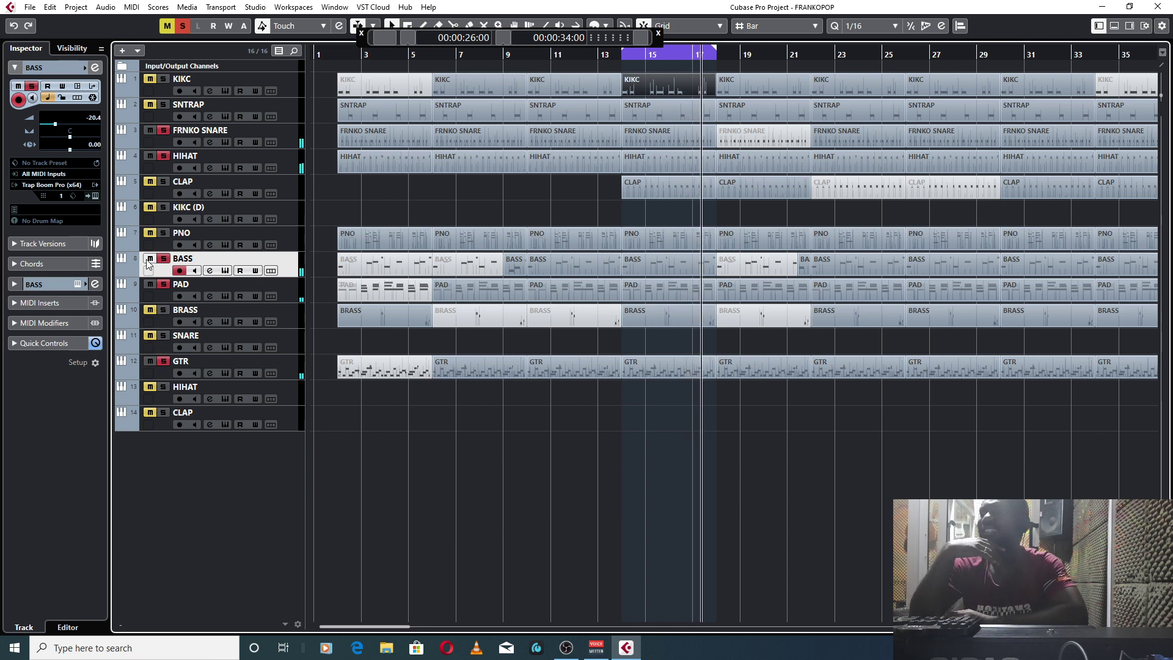
click(163, 183)
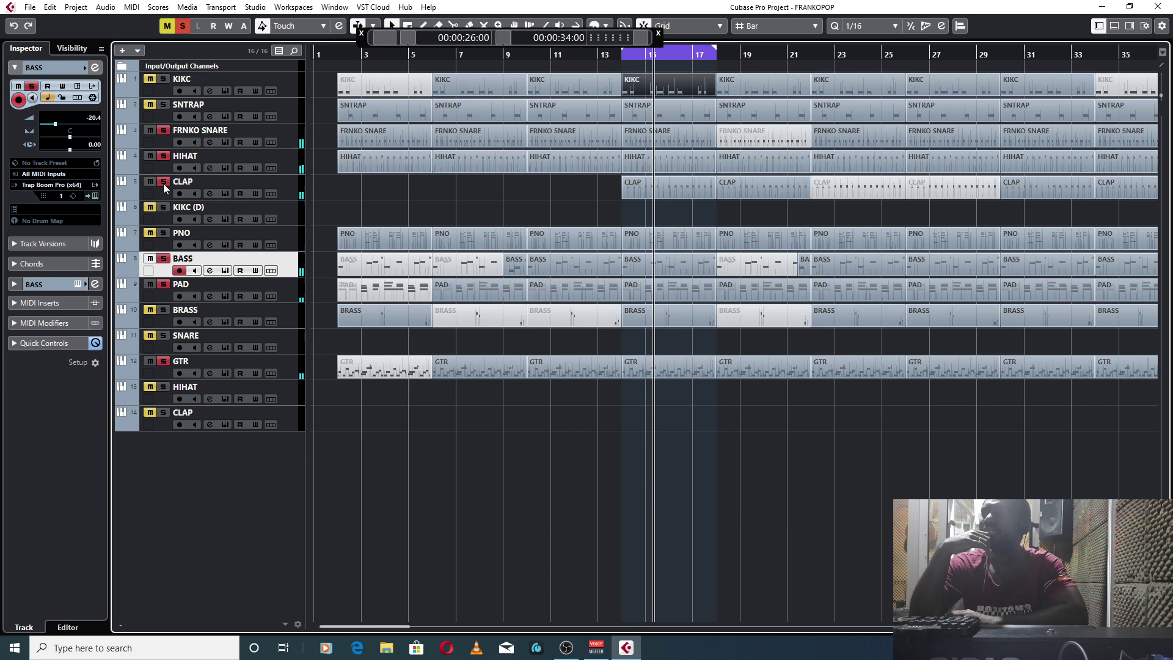
click(164, 311)
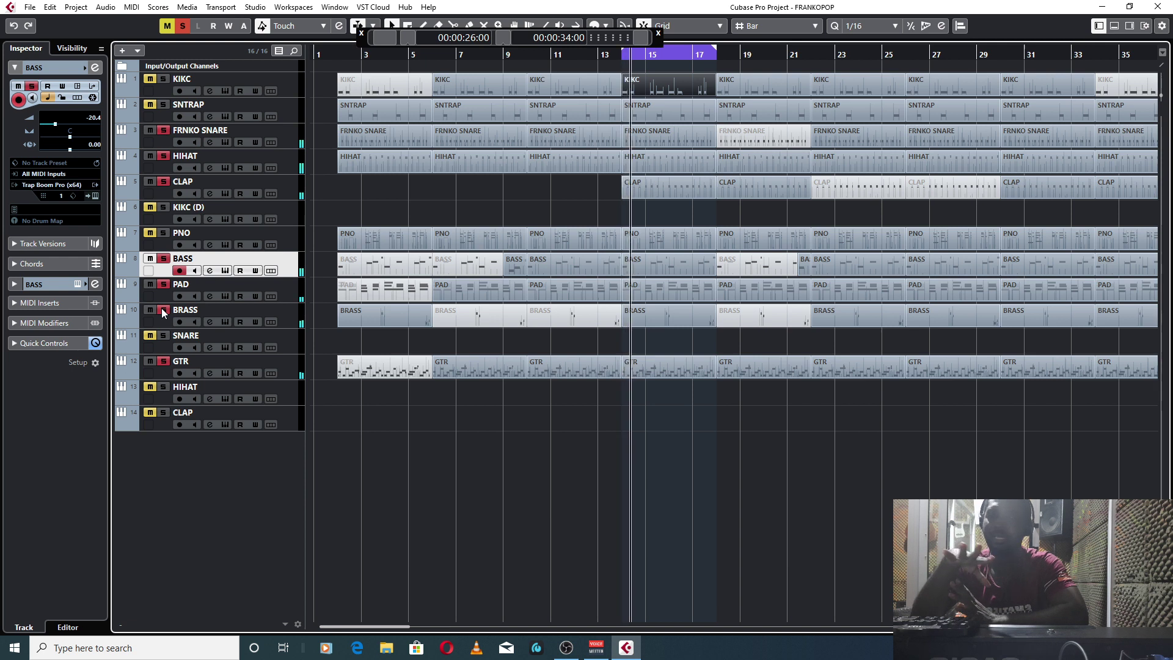
click(164, 310)
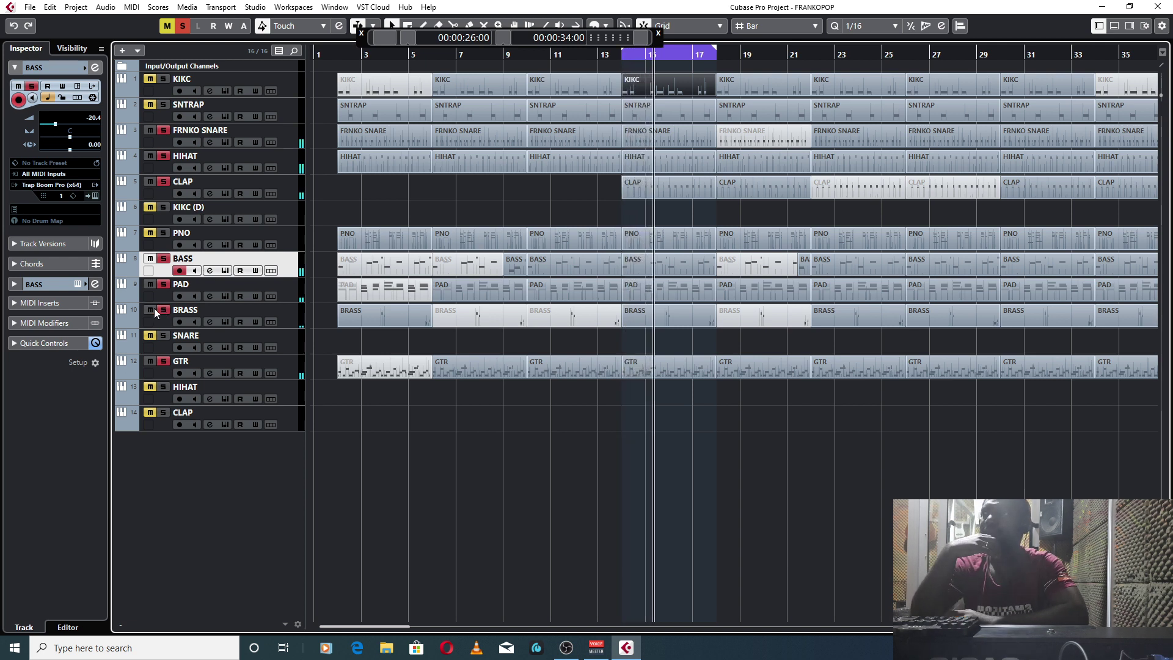
click(163, 105)
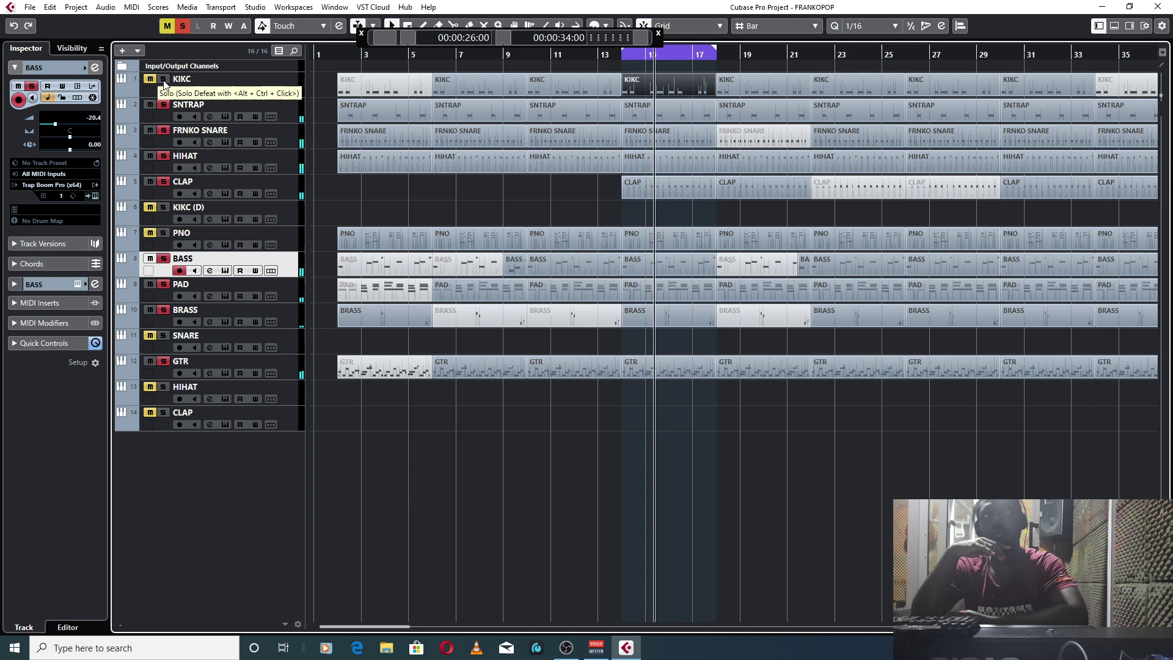
Step: Solo the KIKC kick track alongside the soloed melodic tracks over the bars 15–17 loop
click(164, 79)
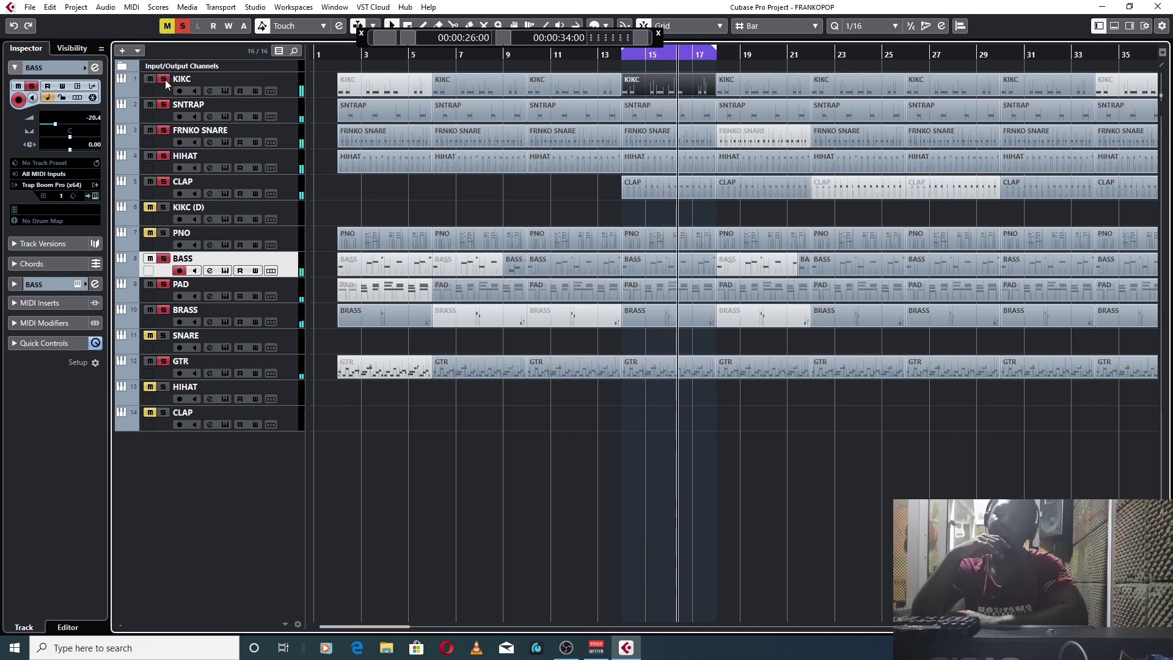